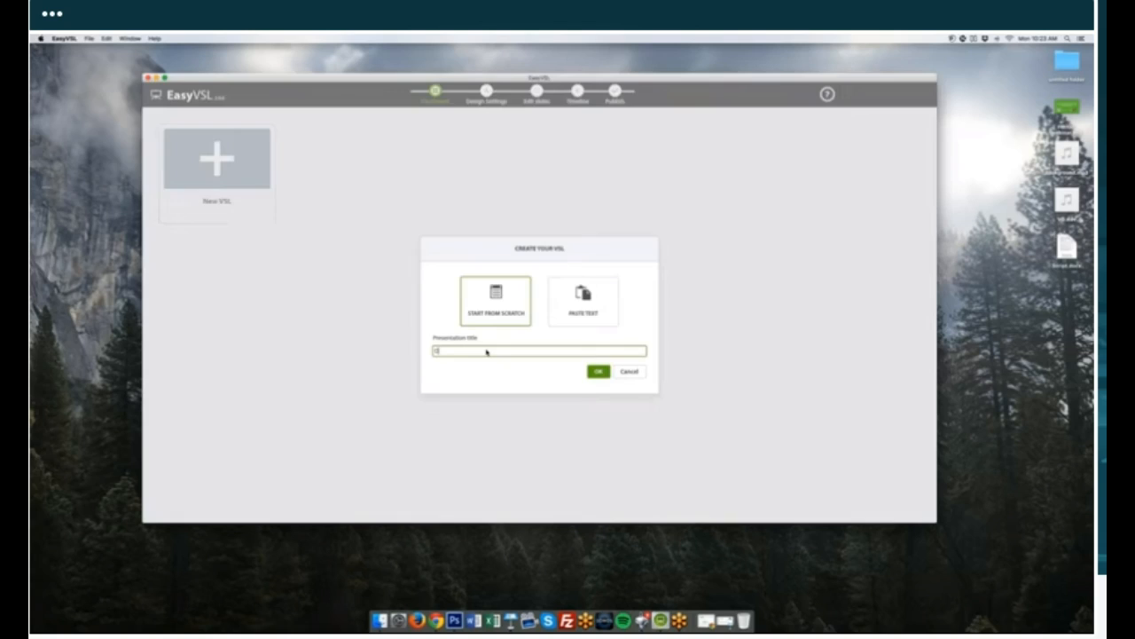
Step: Create a new VSL presentation titled "Demo" using the paste text option
type("emo")
left_click(598, 310)
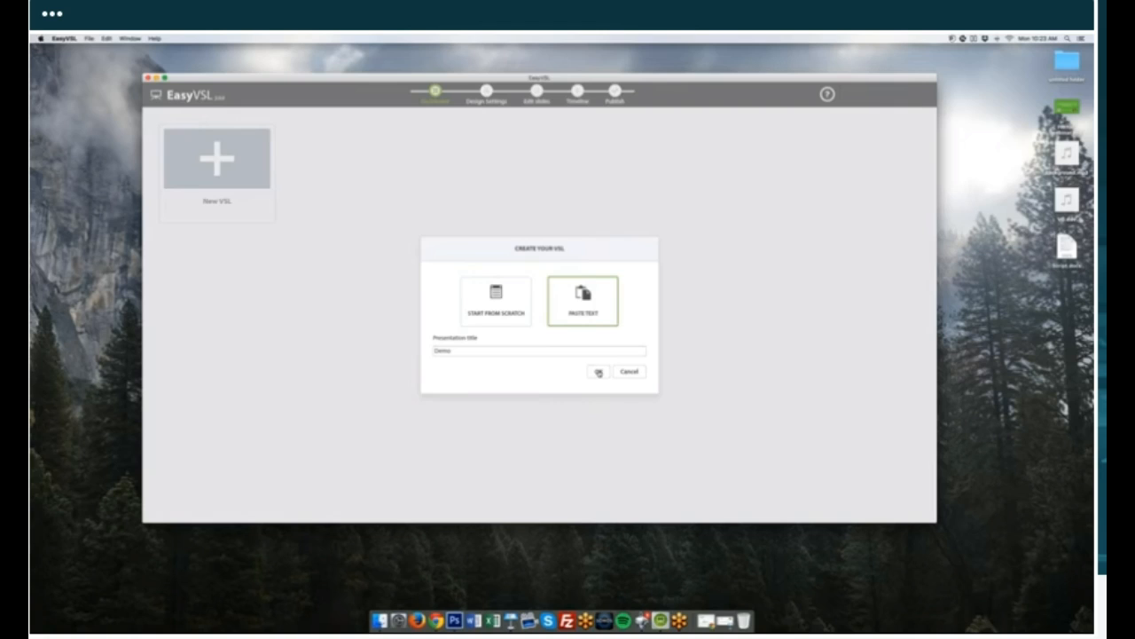
left_click(598, 371)
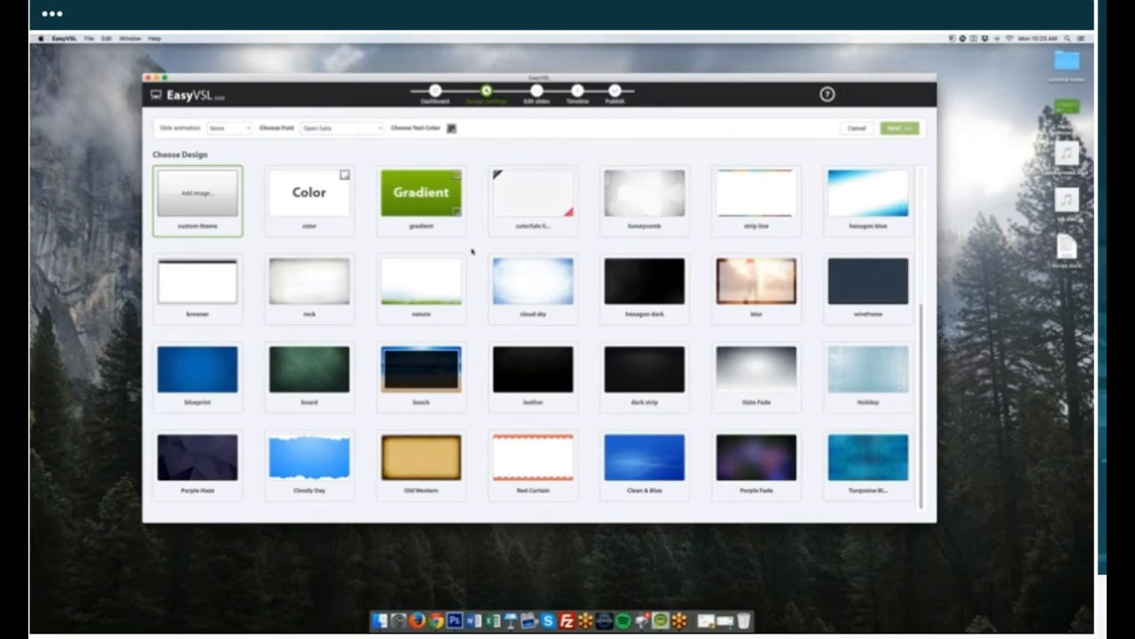
Step: Look through the available designs and set the slide animation to Slide up
scroll(472, 252, "down", 10)
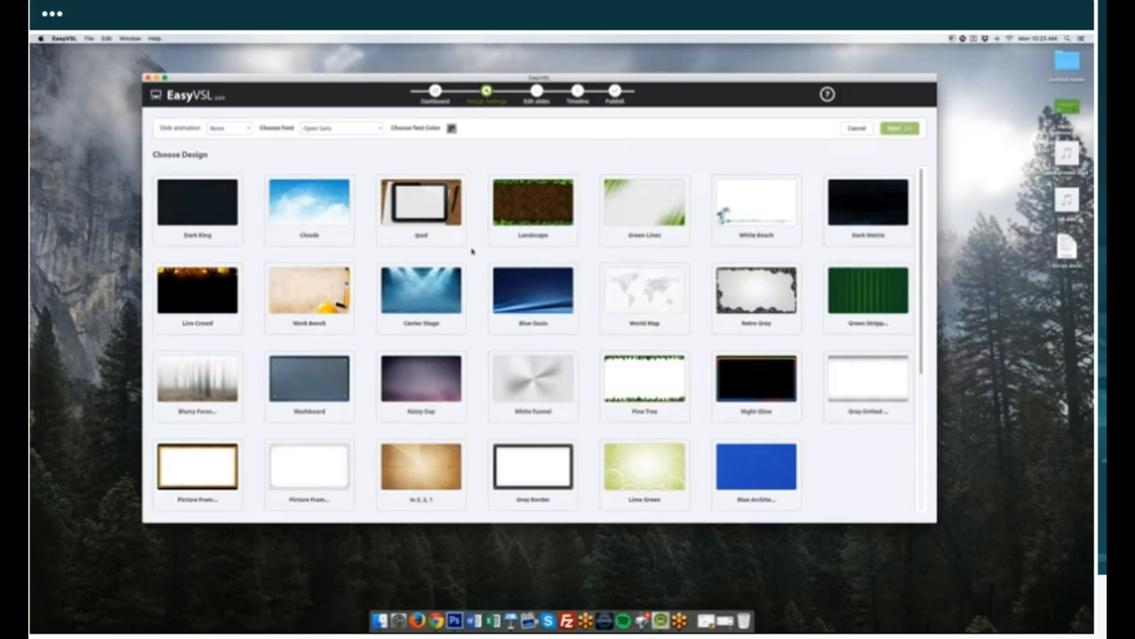
scroll(472, 251, "up", 10)
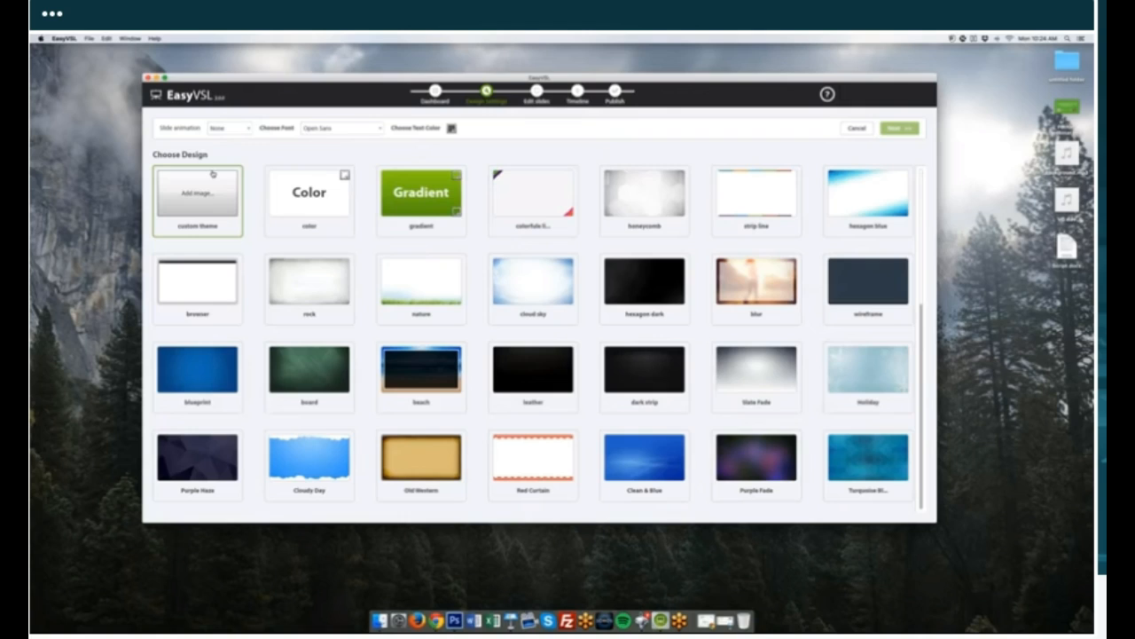
left_click(227, 130)
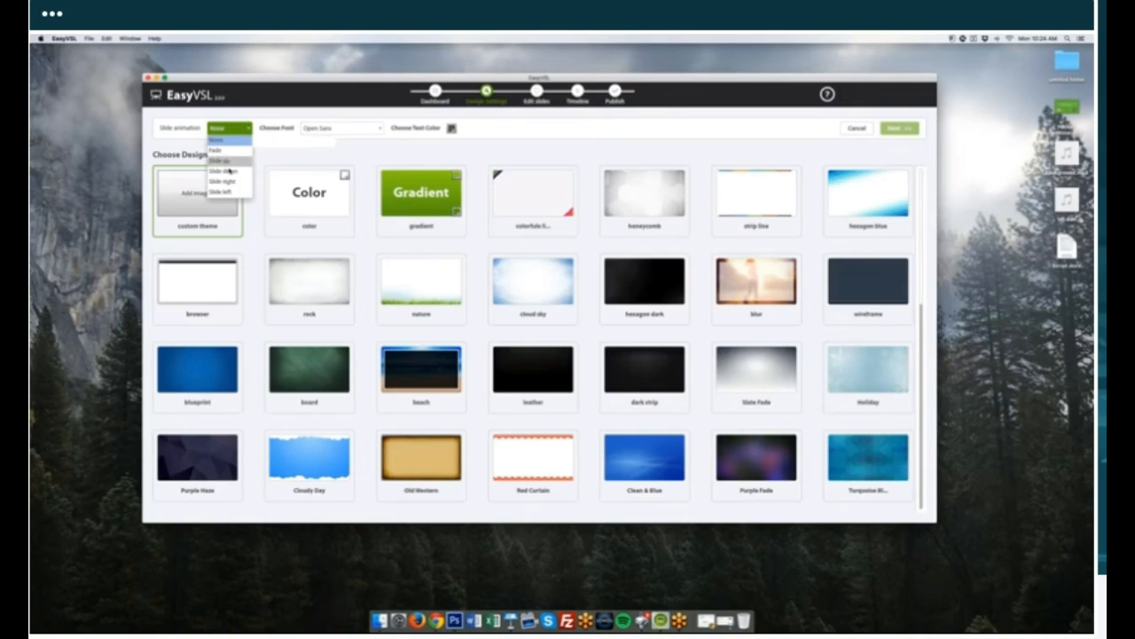
left_click(229, 165)
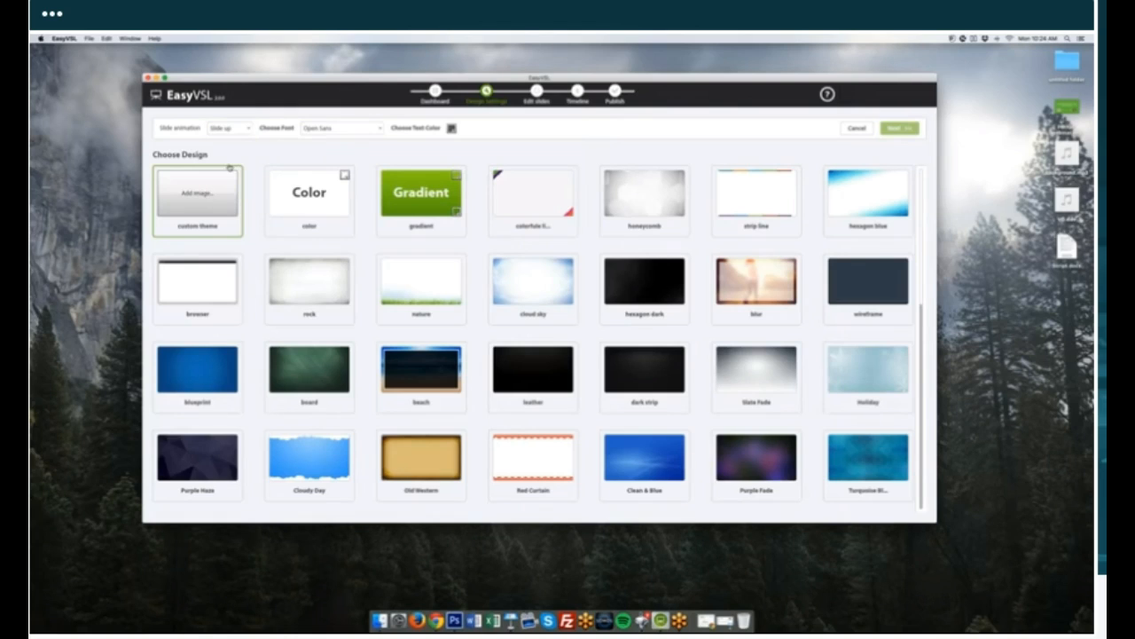
left_click(229, 128)
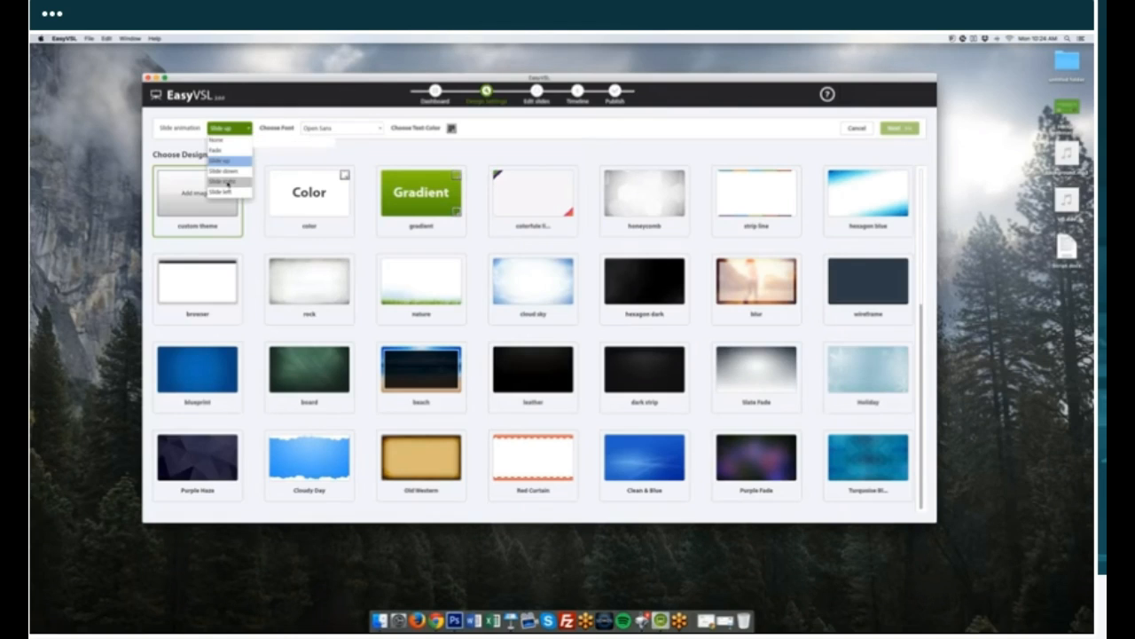
left_click(263, 120)
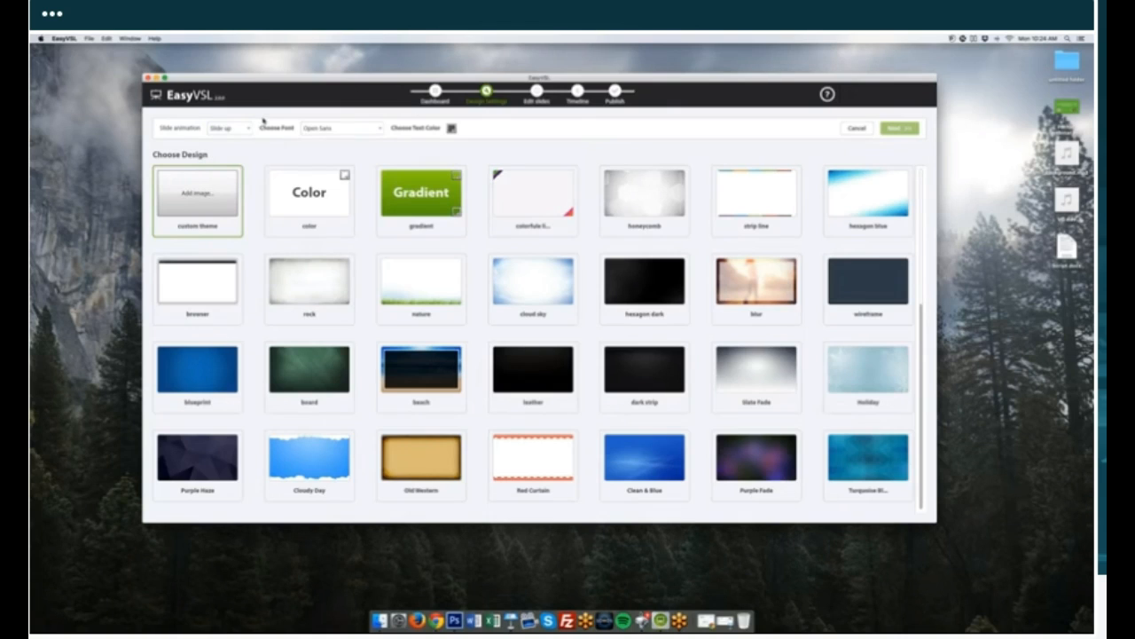
left_click(244, 127)
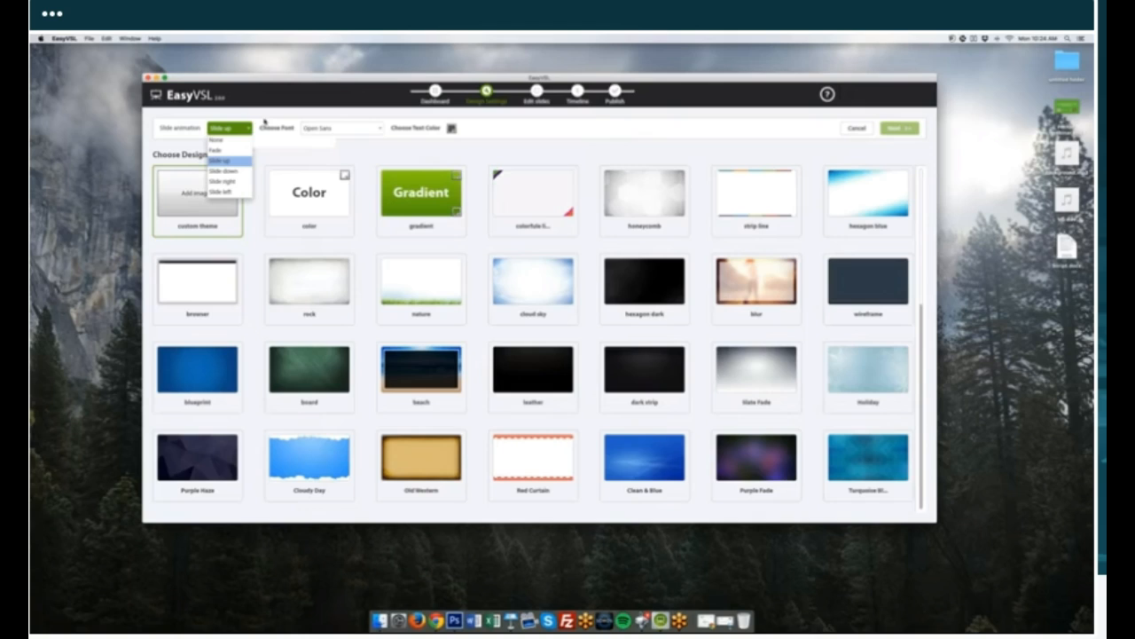
Step: Browse the font choices, select the nature design, and continue to the script text entry
left_click(295, 128)
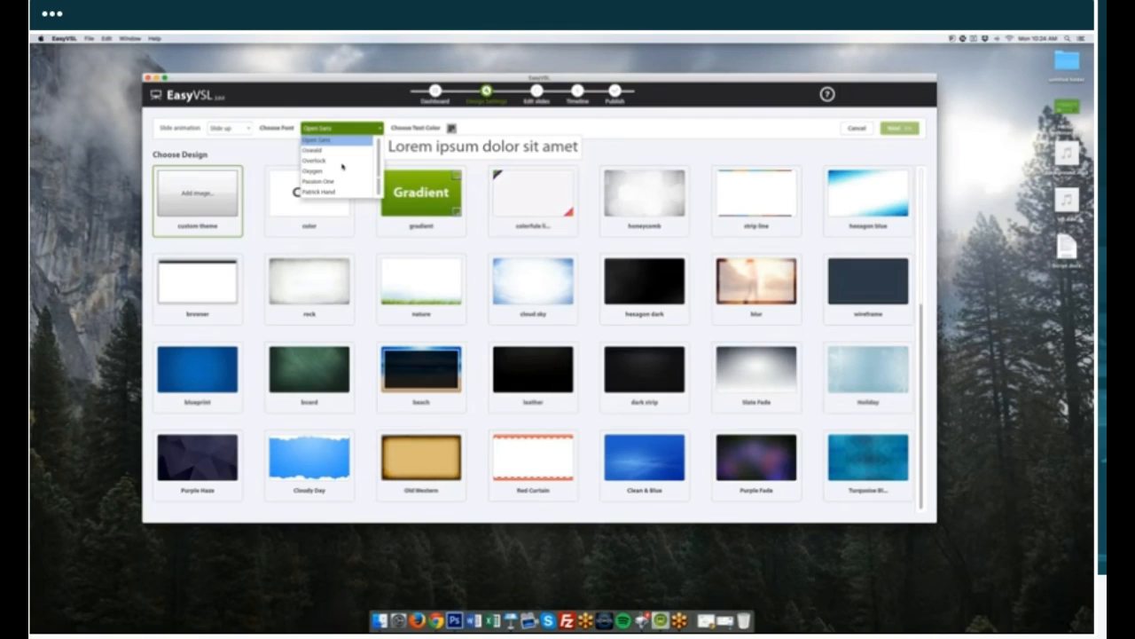
scroll(341, 145, "down", 3)
left_click(341, 116)
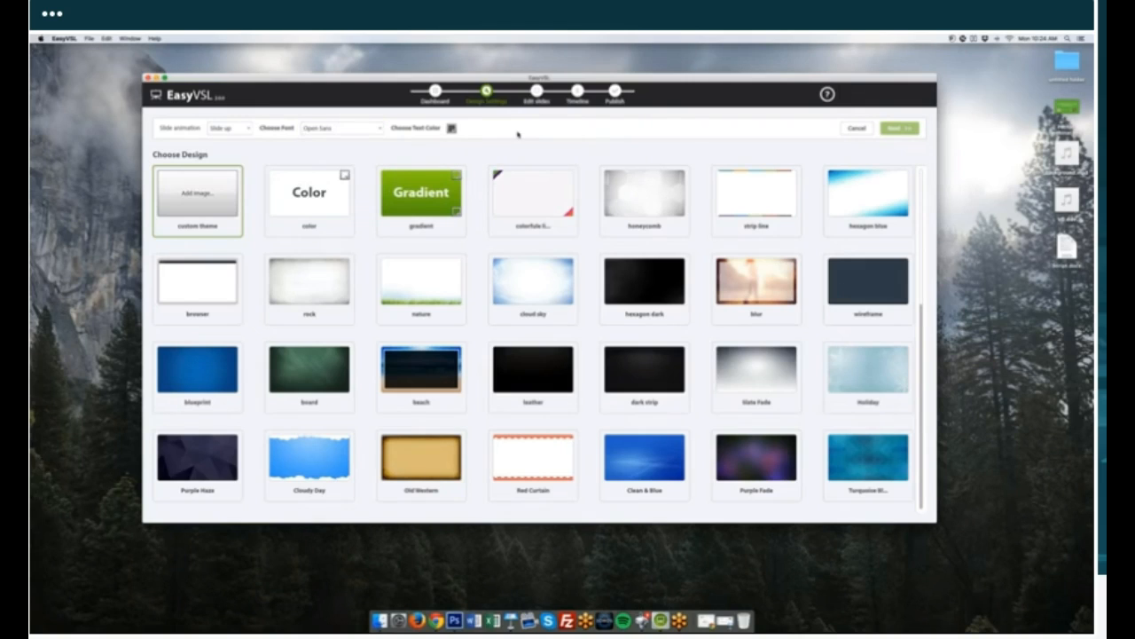
left_click(427, 295)
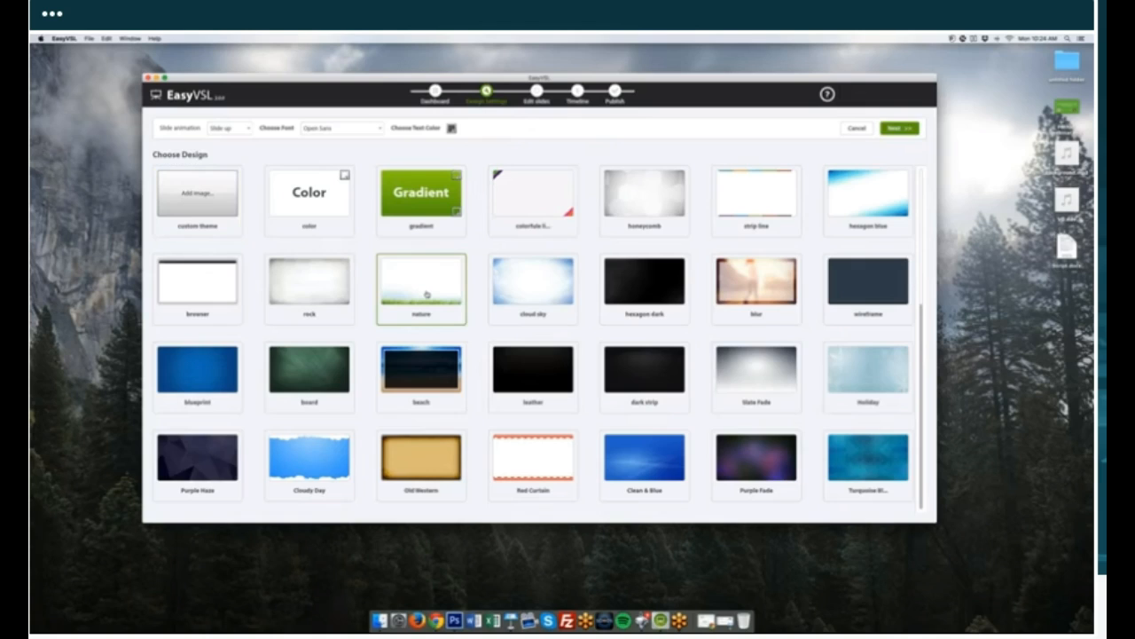
left_click(891, 128)
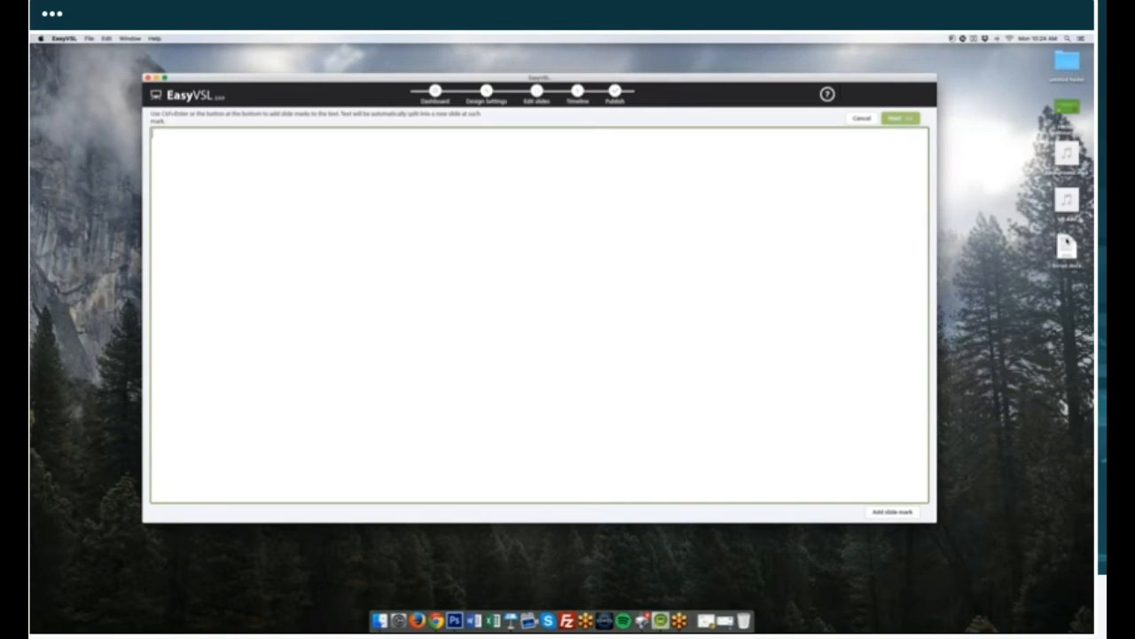
Step: Copy the entire text of the Script document on the desktop in Word and paste it into the EasyVSL slide text area
left_click(1067, 246)
double_click(1067, 242)
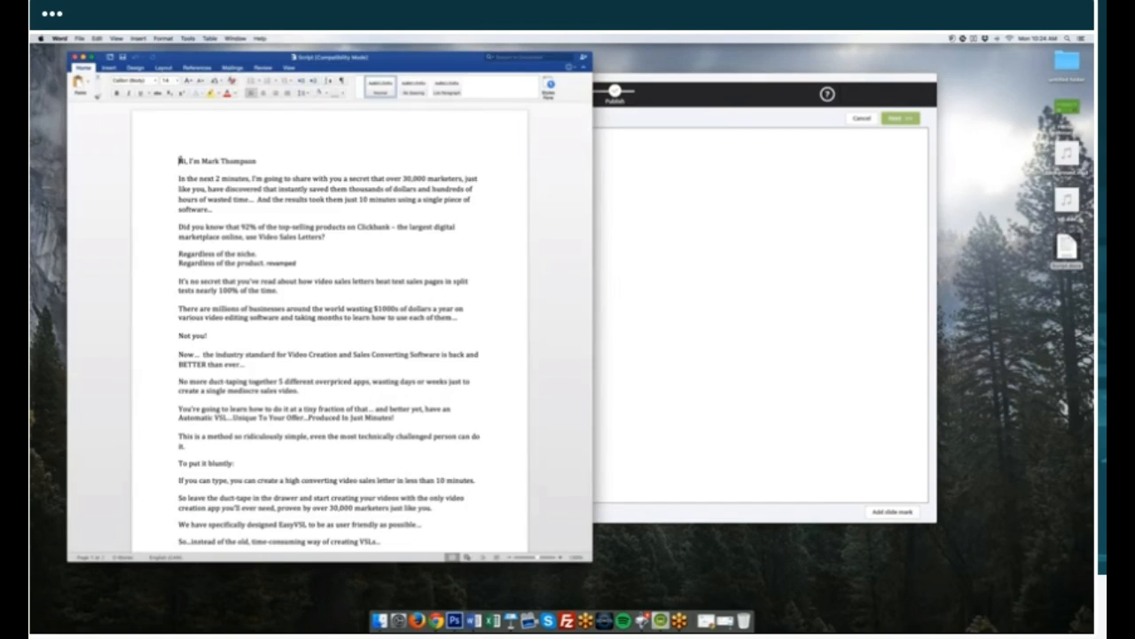
key("super+a")
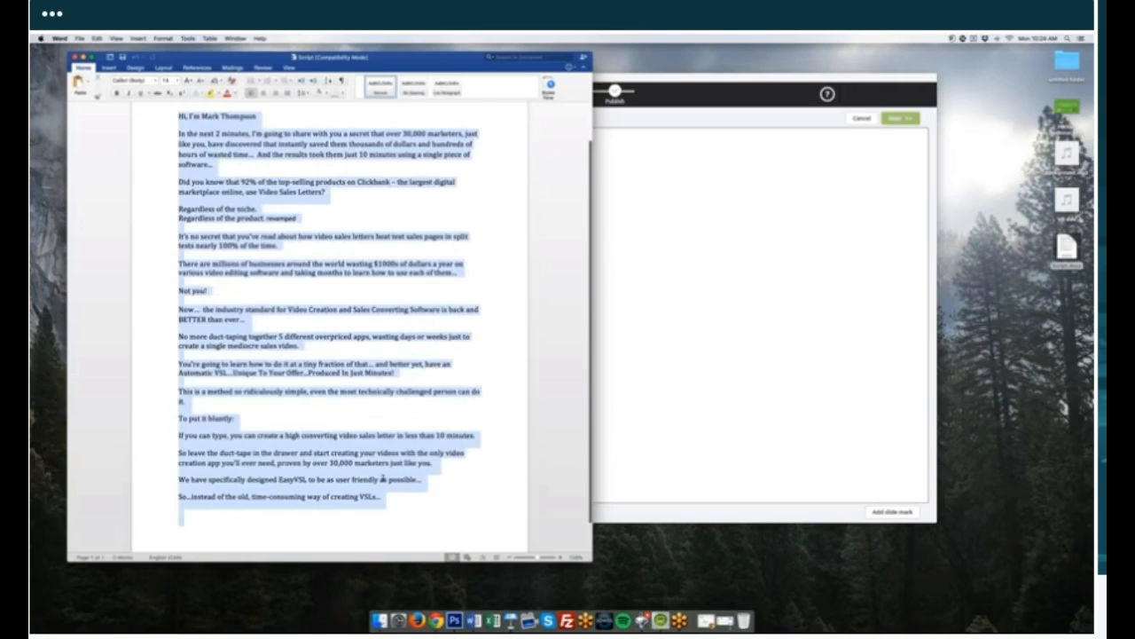
scroll(383, 479, "down", 1)
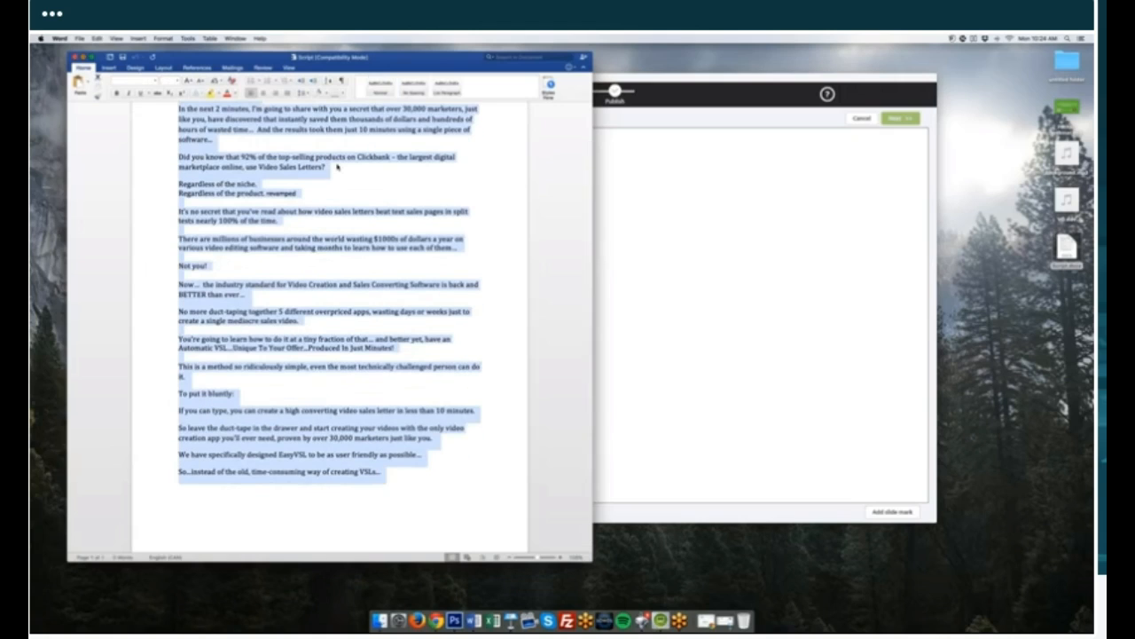
key("super+m")
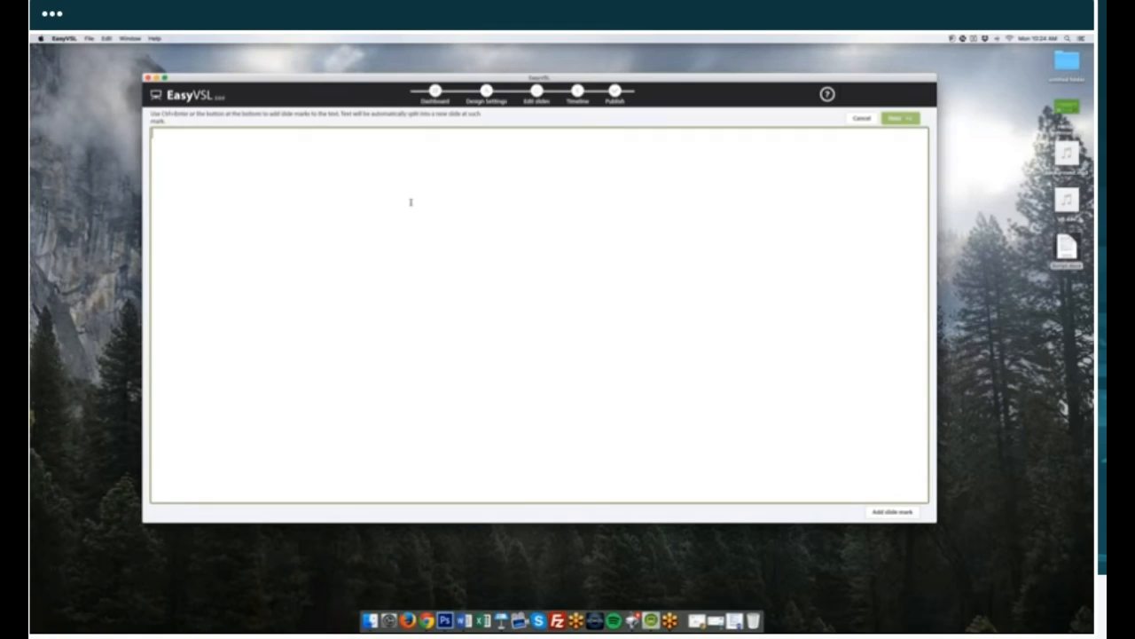
key("super+v")
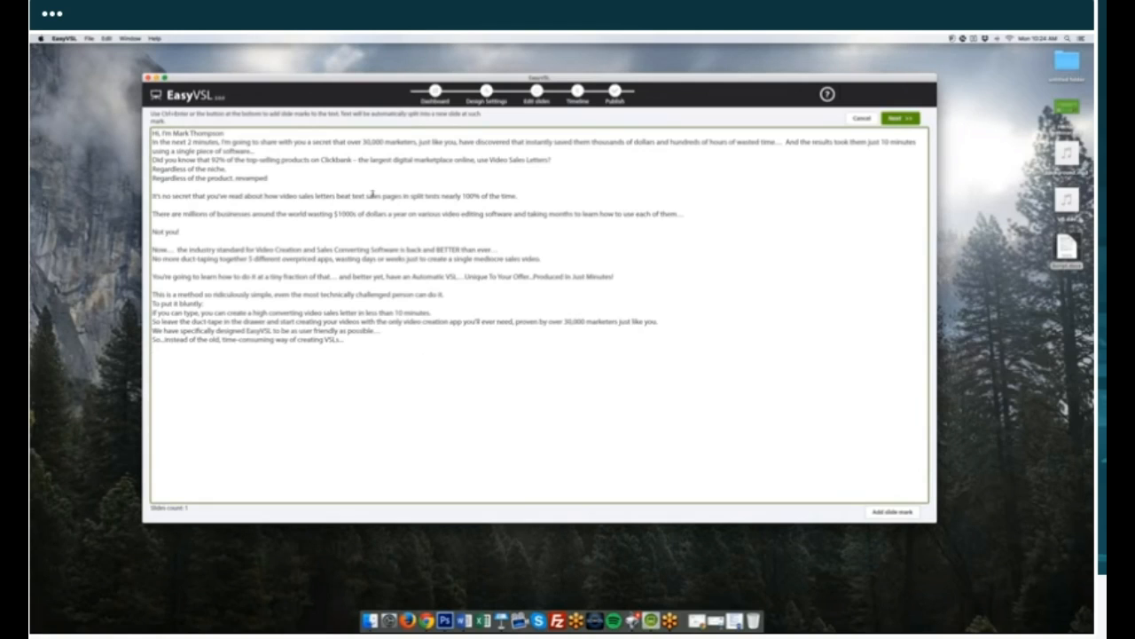
Step: Add slide marks after the opening greeting line and after "over 30,000 marketers"
left_click(254, 135)
left_click(893, 513)
left_click(415, 143)
key("ctrl+Return")
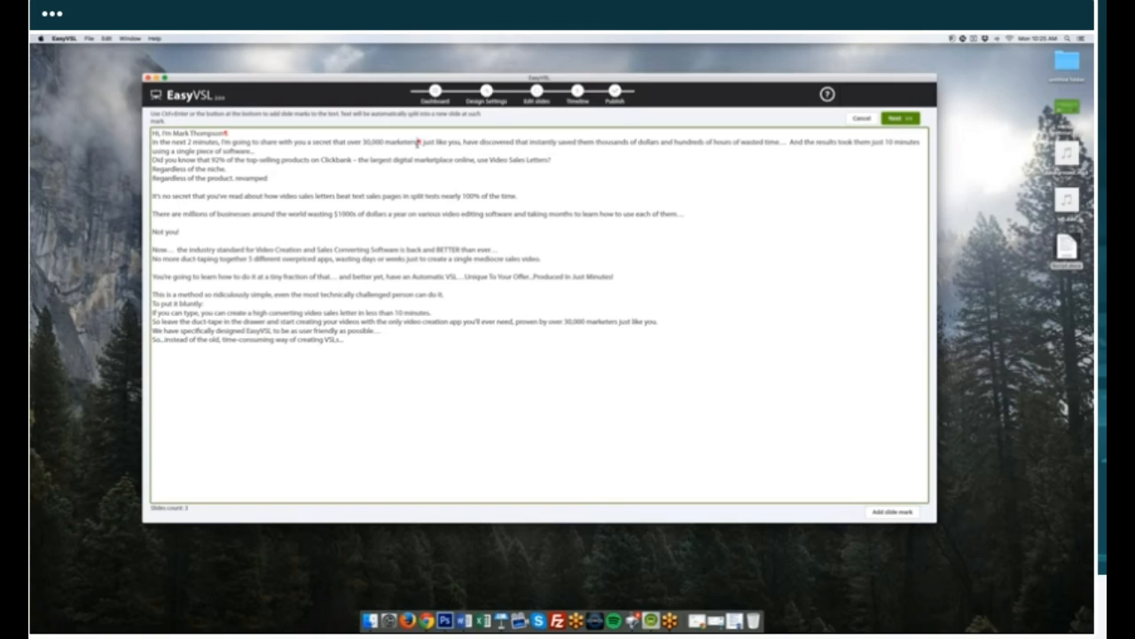
left_click(921, 142)
key("ctrl+Return")
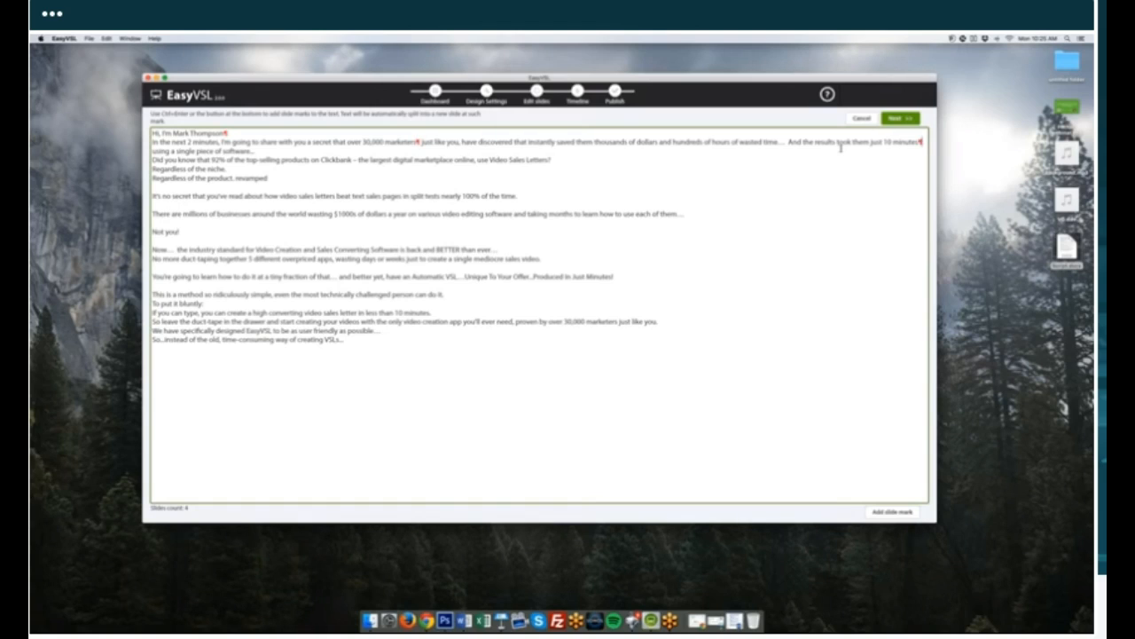
key("BackSpace")
Step: Move "And the results" onto its own line and add slide marks after "wasted time…" and "single piece of software…"
left_click(789, 141)
key("Return")
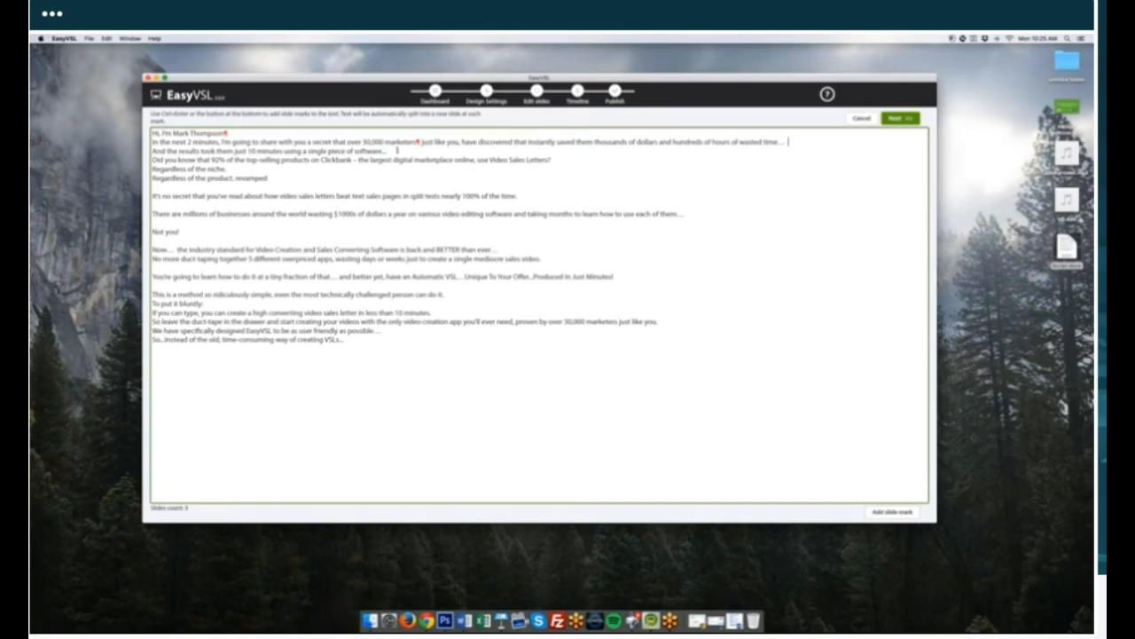
key("ctrl+Return")
left_click(398, 151)
key("ctrl+Return")
Step: Add a slide mark at the end of every script line from "Did you know" onward, leaving the final line unmarked
left_click(561, 161)
key("ctrl+Return")
left_click(416, 165)
key("ctrl+Return")
left_click(328, 181)
key("ctrl+Return")
left_click(700, 214)
key("ctrl+Return")
left_click(192, 233)
key("ctrl+Return")
key("ctrl+Return")
left_click(556, 259)
key("ctrl+Return")
left_click(621, 277)
key("ctrl+Return")
left_click(450, 294)
key("ctrl+Return")
left_click(371, 306)
key("ctrl+Return")
left_click(432, 312)
key("ctrl+Return")
left_click(660, 321)
key("ctrl+Return")
left_click(381, 330)
key("ctrl+Return")
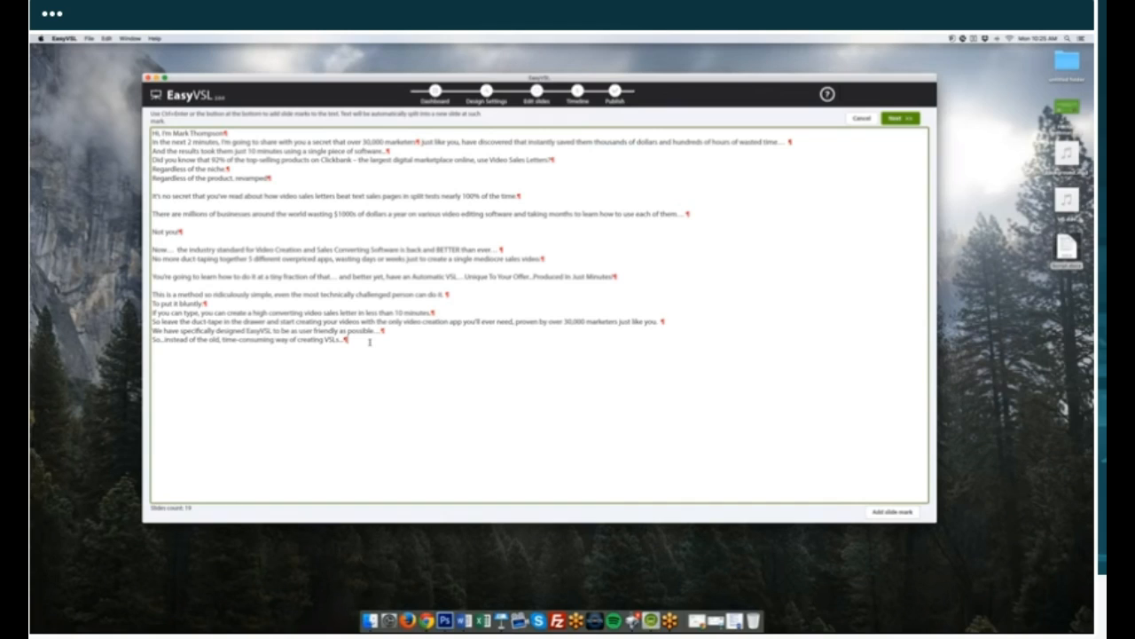
key("BackSpace")
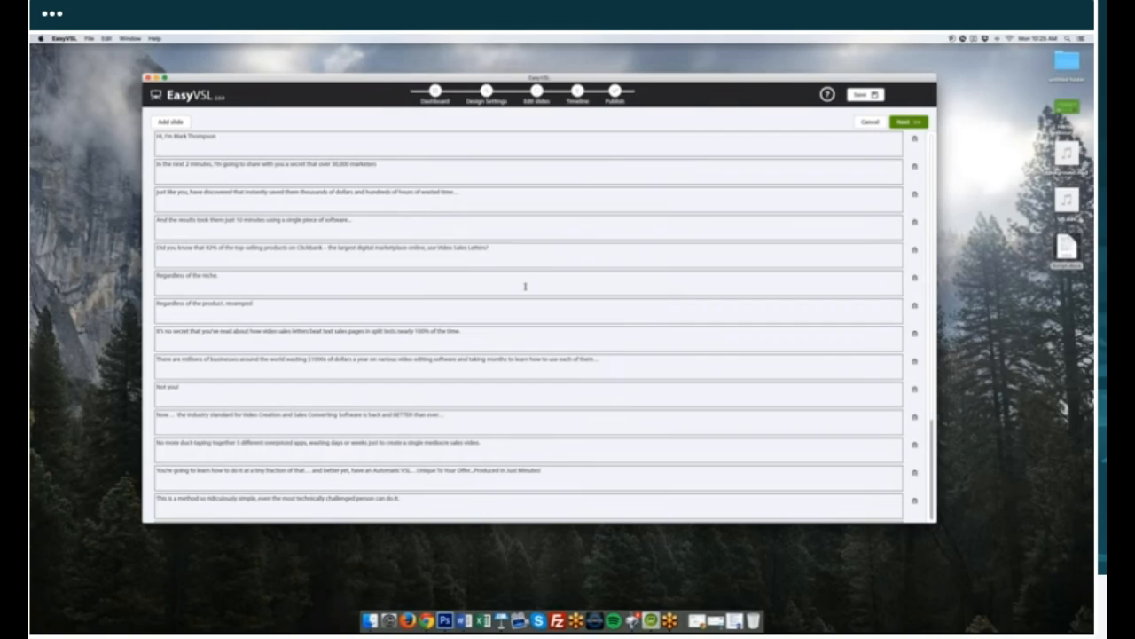
Step: Review the list of split slide texts and continue to the slide editor
left_click(739, 199)
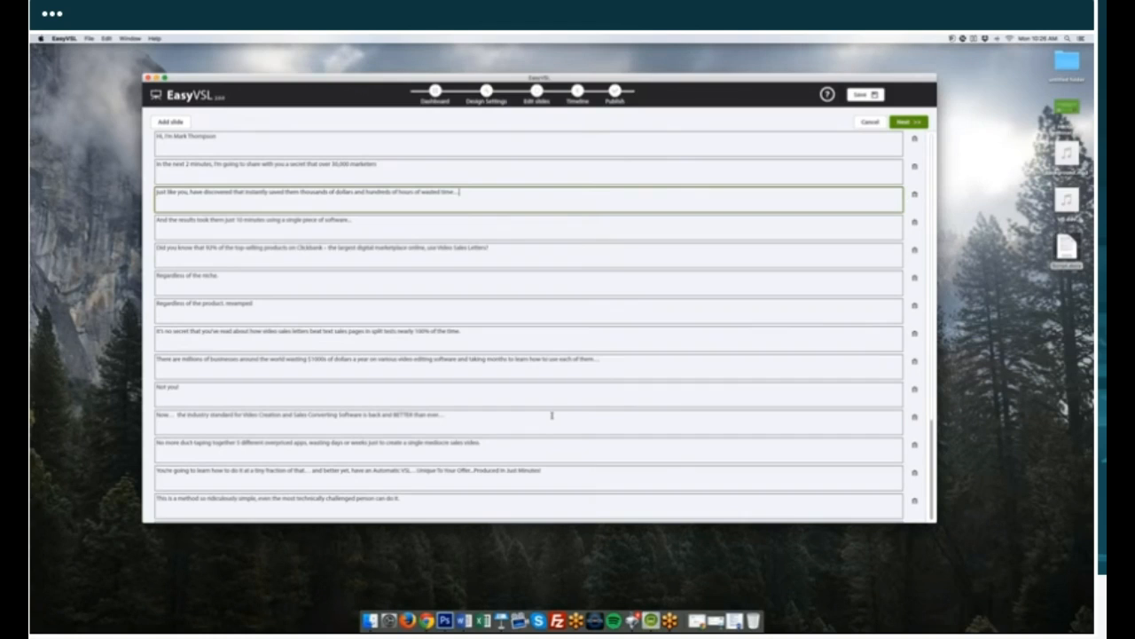
scroll(552, 415, "down", 5)
scroll(553, 416, "up", 5)
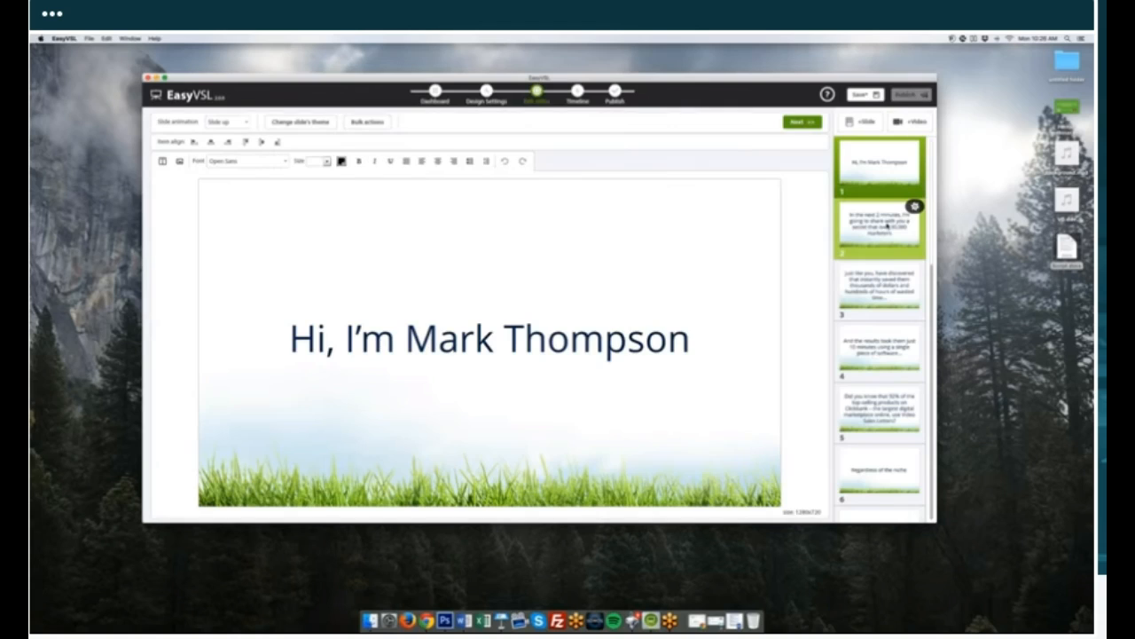
Step: Examine the generated slides one by one to check how the script text is laid out on each
left_click(882, 251)
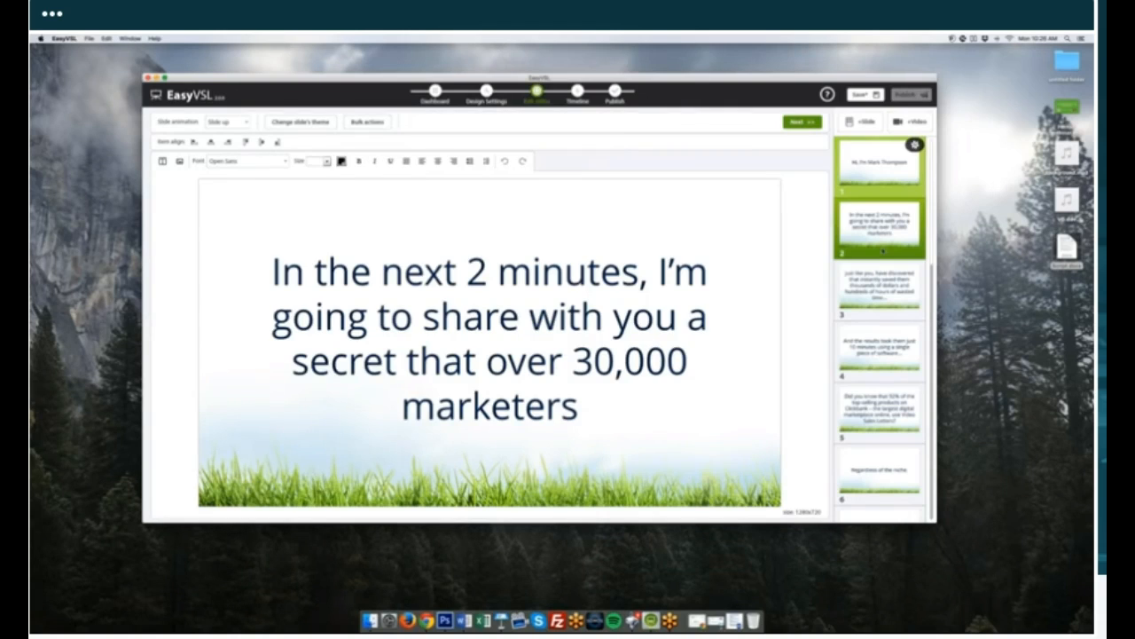
left_click(882, 286)
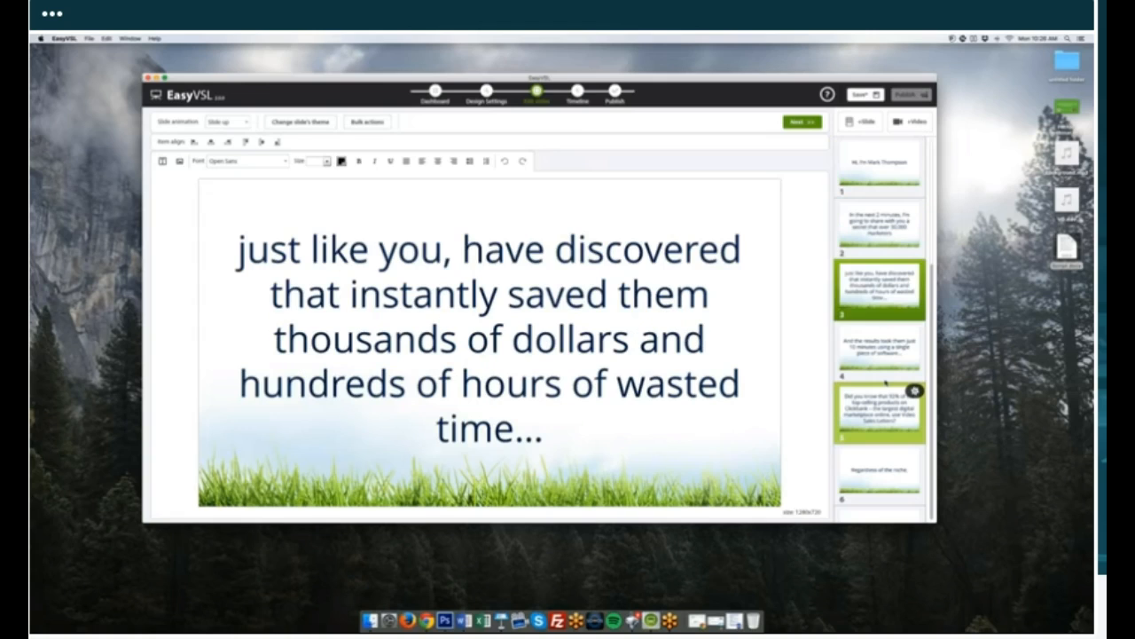
scroll(885, 381, "down", 5)
left_click(876, 297)
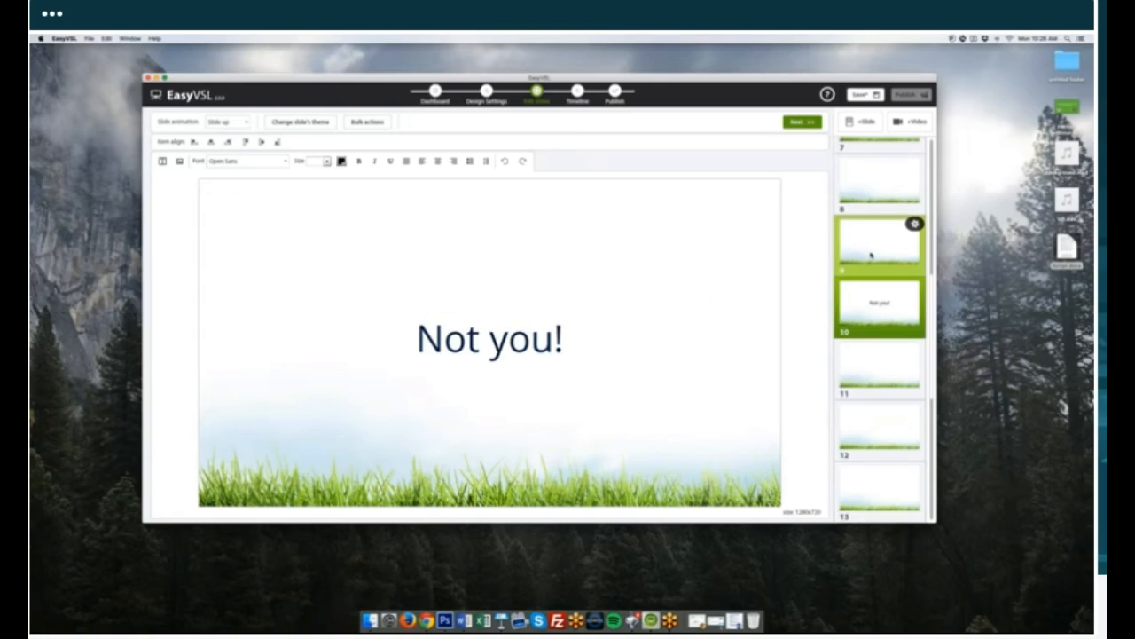
left_click(866, 179)
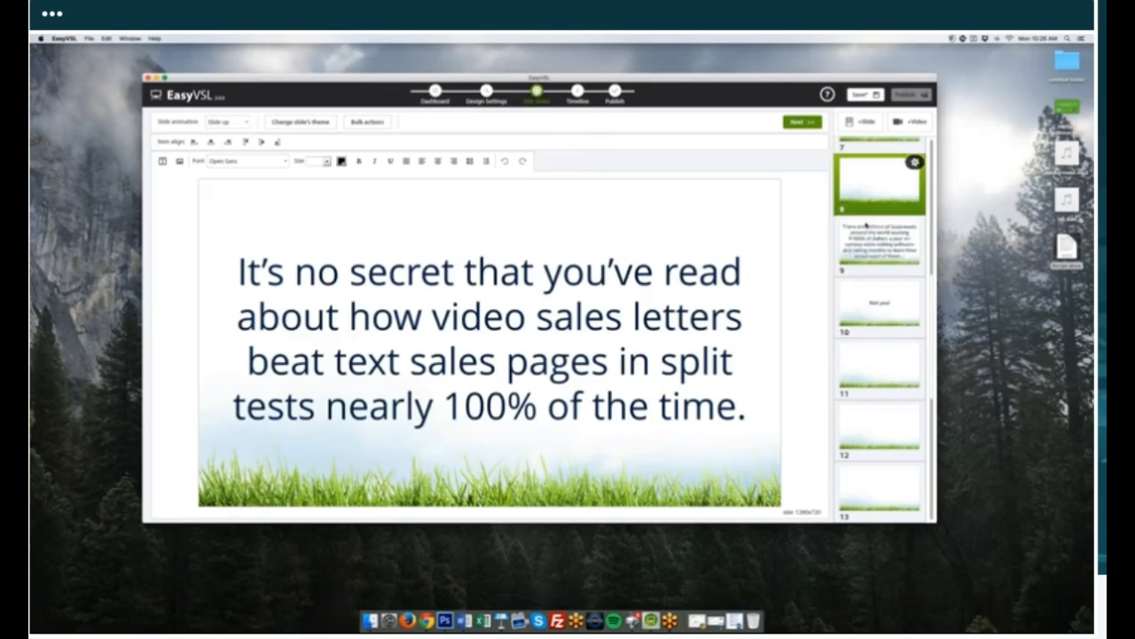
scroll(874, 168, "up", 4)
left_click(879, 162)
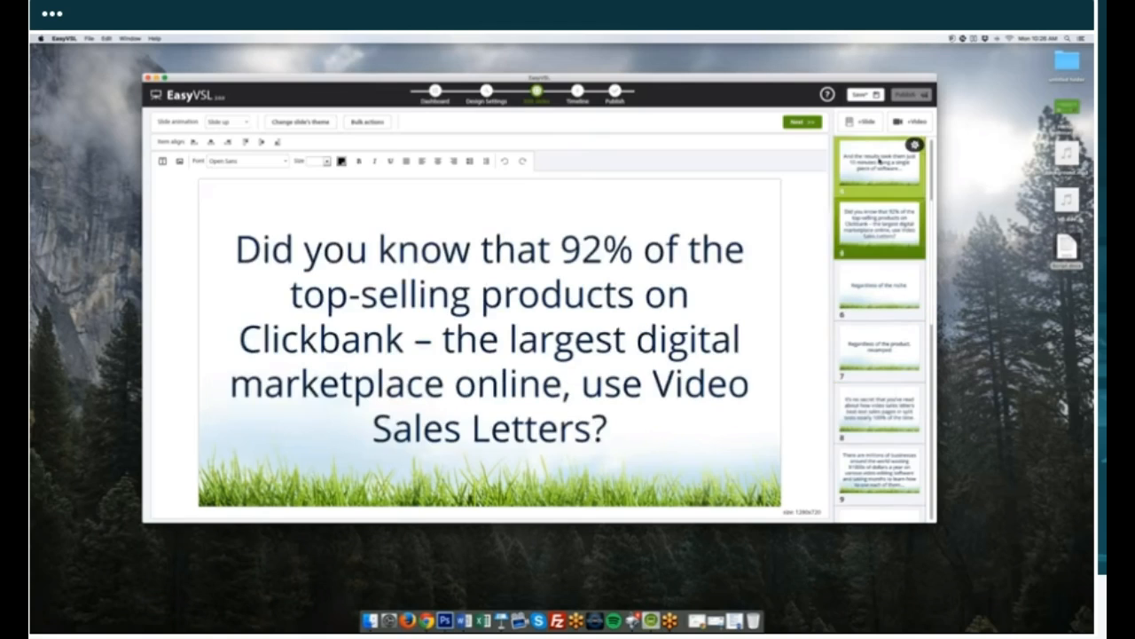
left_click(879, 163)
scroll(879, 169, "up", 3)
left_click(877, 171)
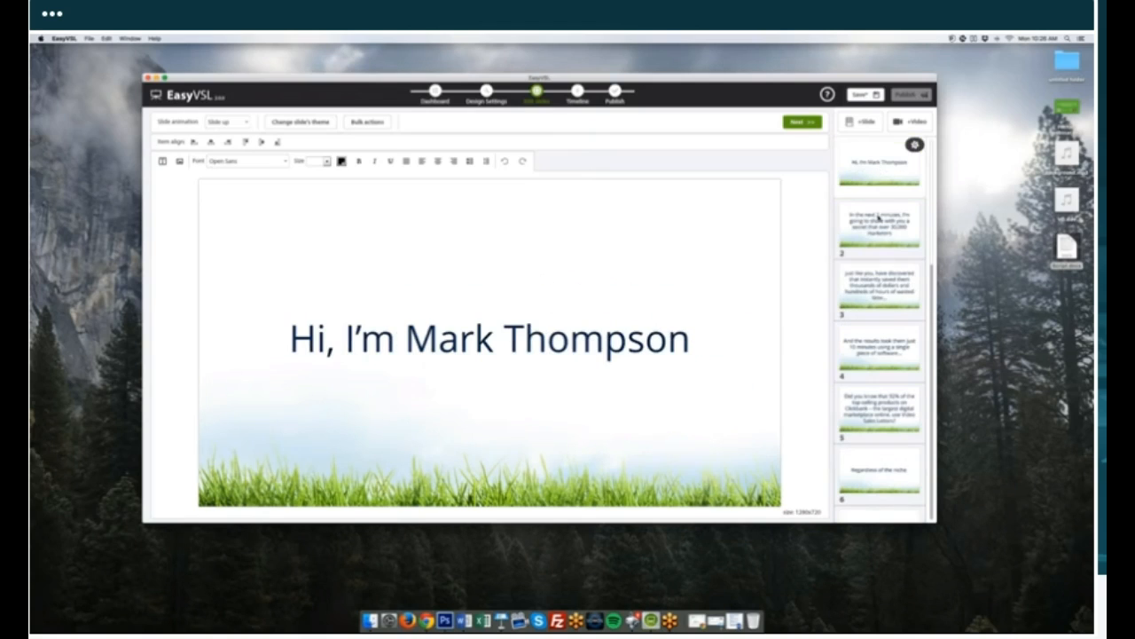
left_click(879, 275)
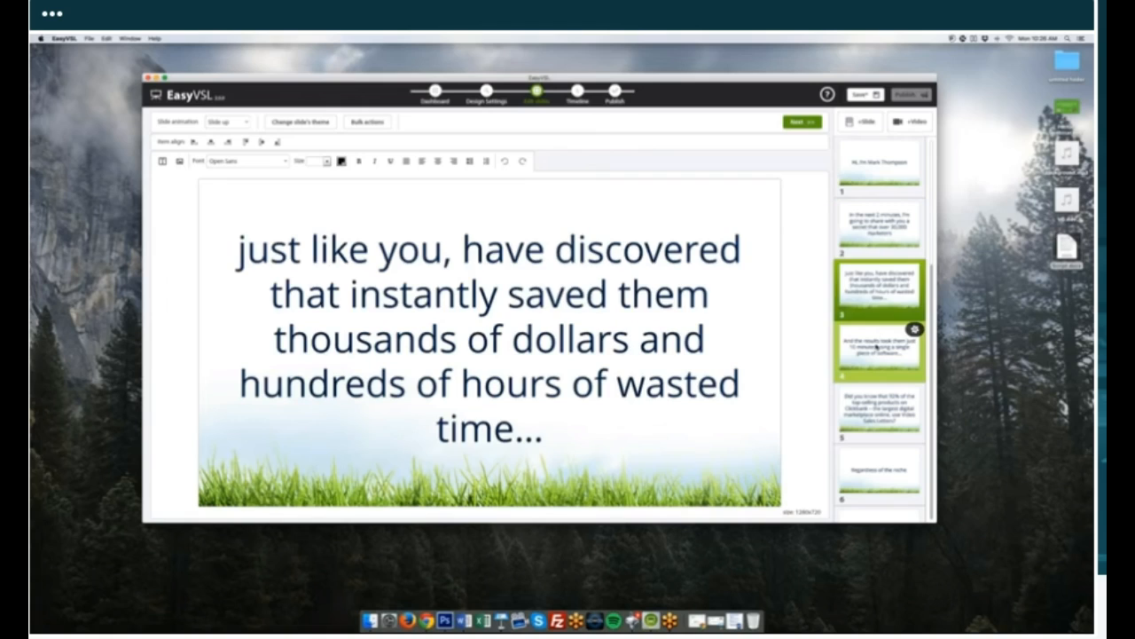
left_click(903, 347)
left_click(879, 433)
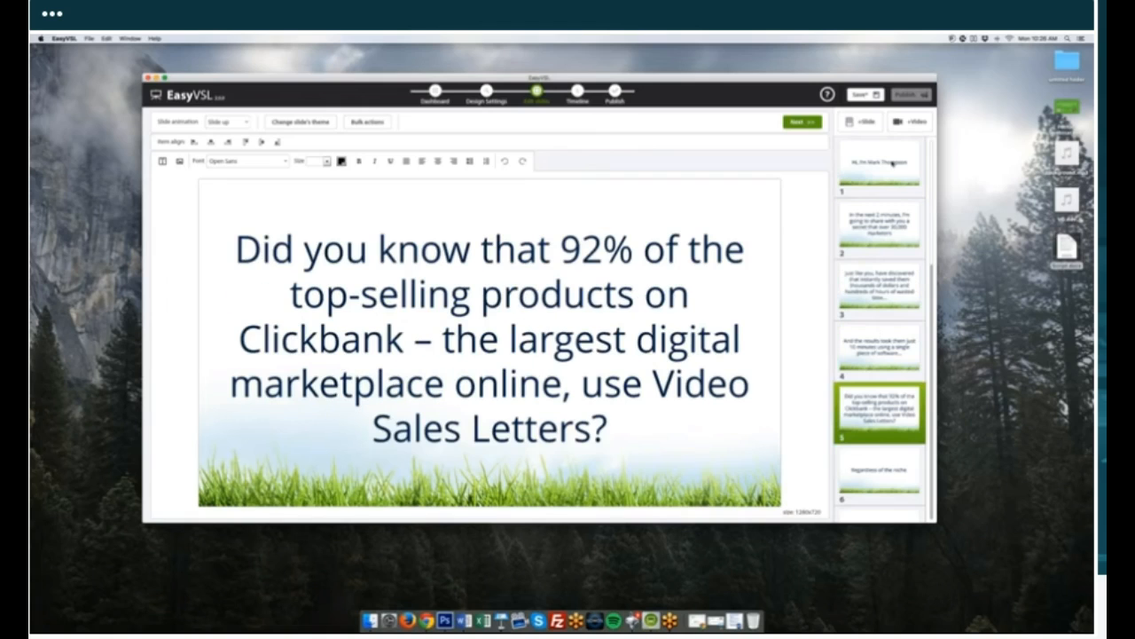
Step: Reposition the greeting text on slide 1 slightly up and to the left
left_click(892, 163)
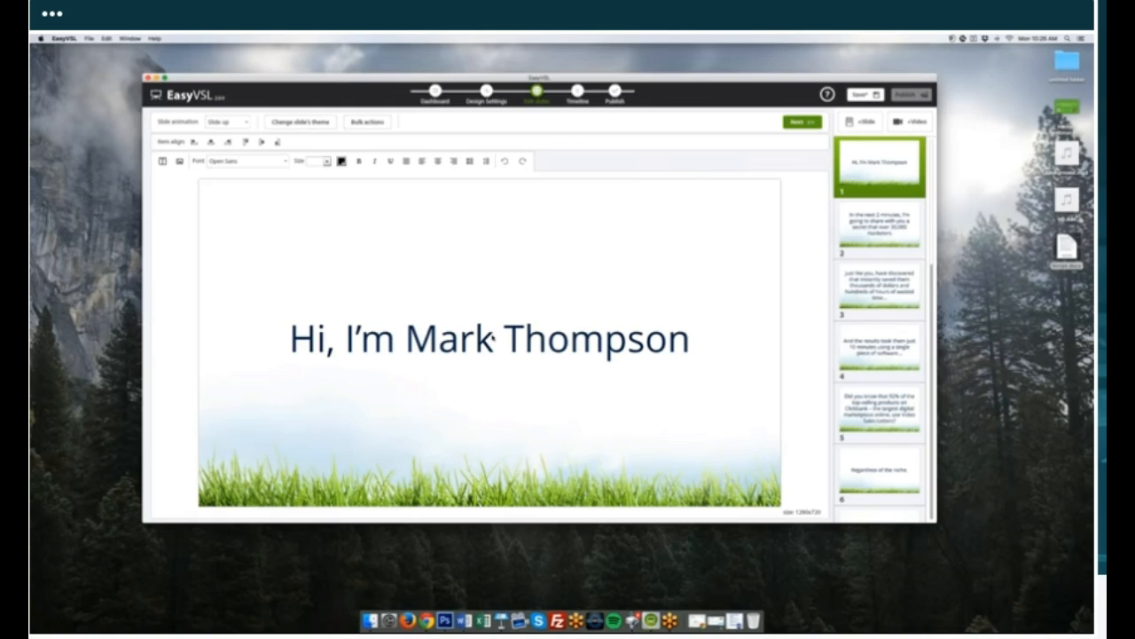
left_click(503, 338)
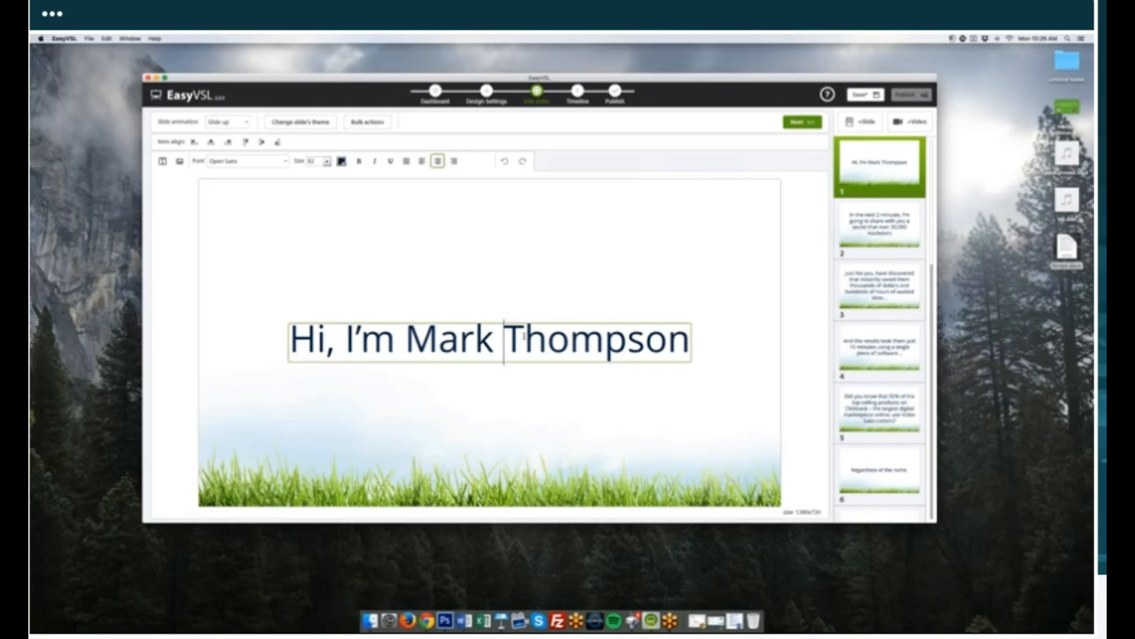
left_click(485, 300)
left_click_drag(494, 332, 490, 322)
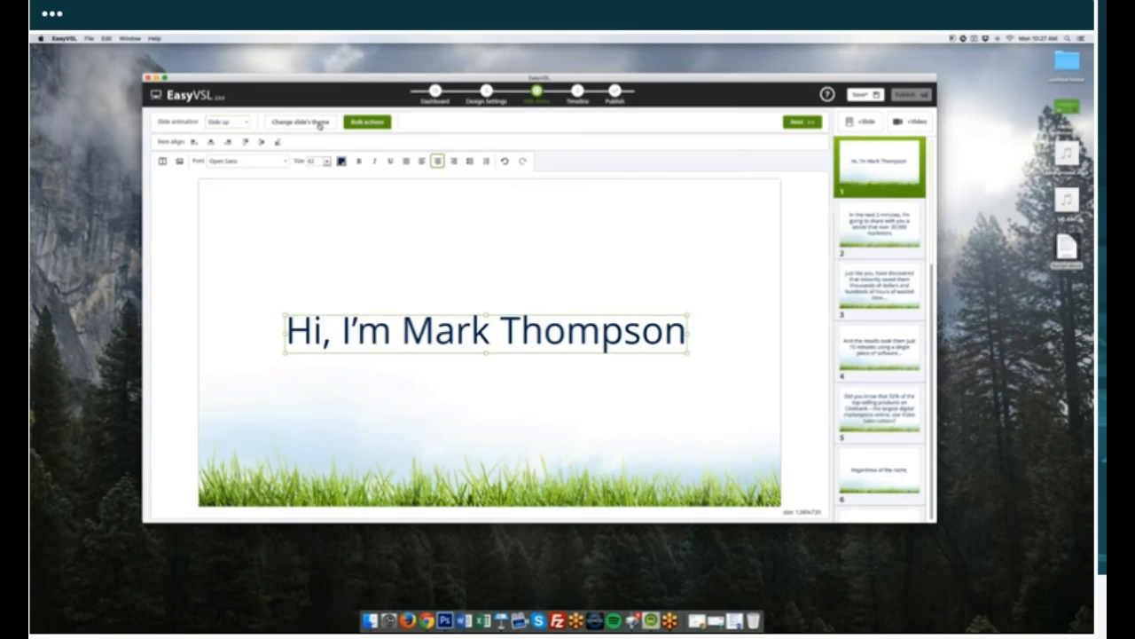
Step: Apply the strip line theme to all slides as a bulk change
left_click(281, 124)
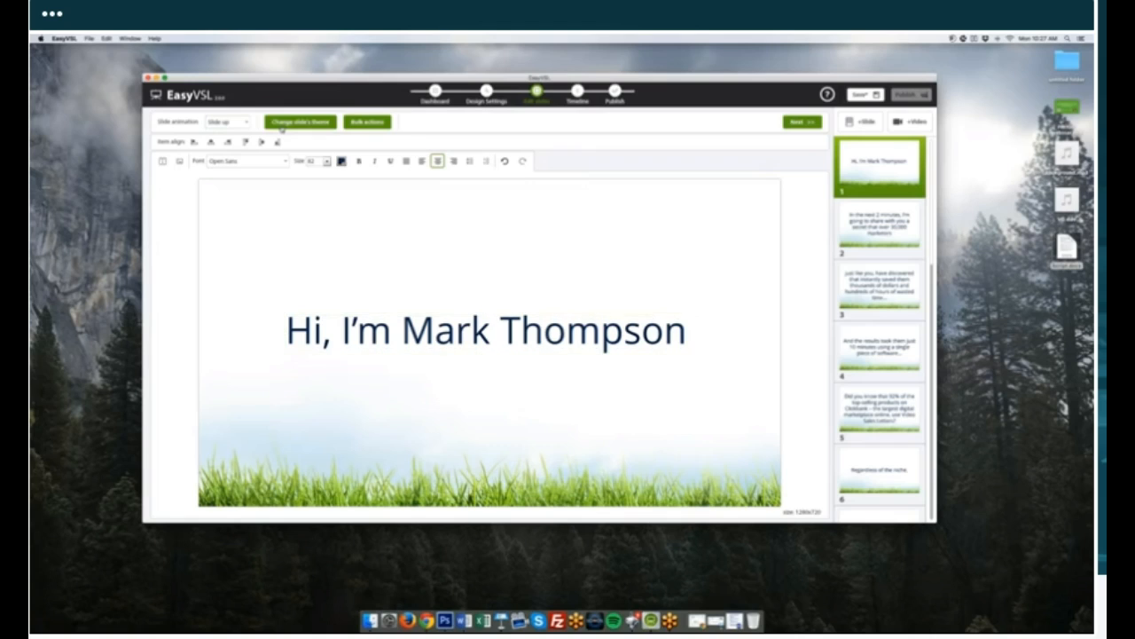
left_click(191, 200)
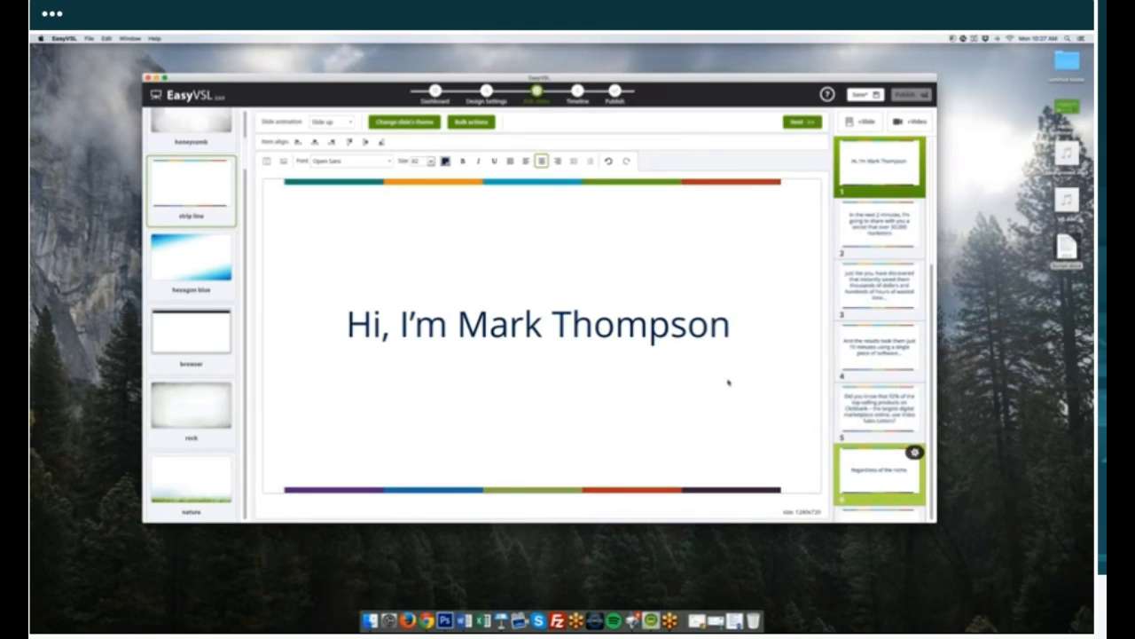
Step: Try the Oswald font and a text size of 100 on all slides, restoring Open Sans and the original size
left_click(339, 163)
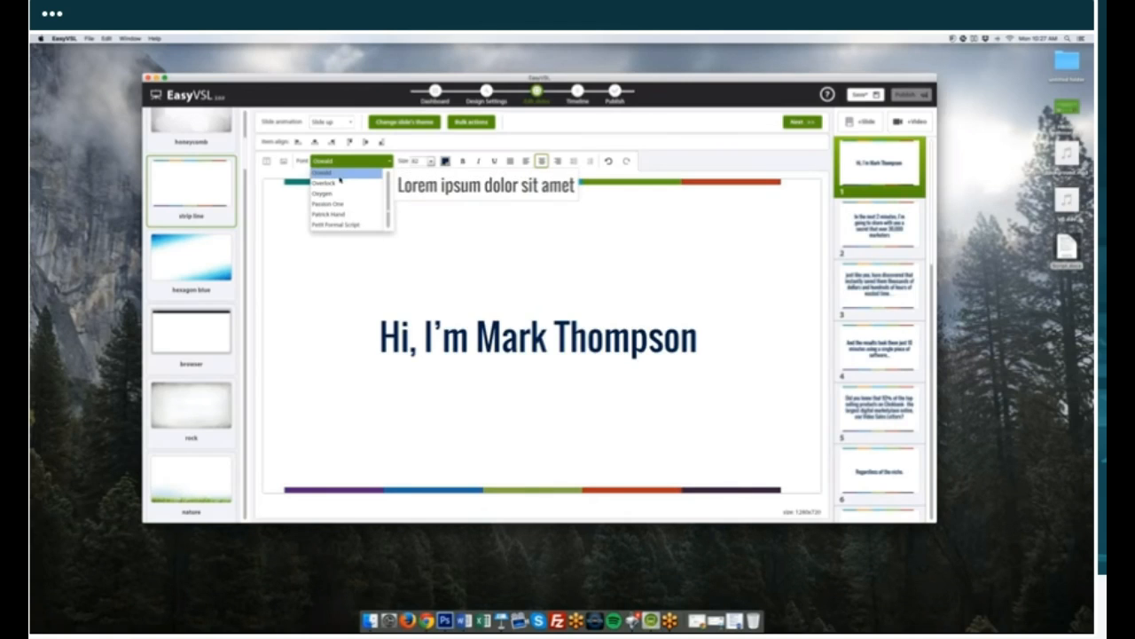
scroll(339, 194, "up", 2)
left_click(341, 204)
left_click(430, 161)
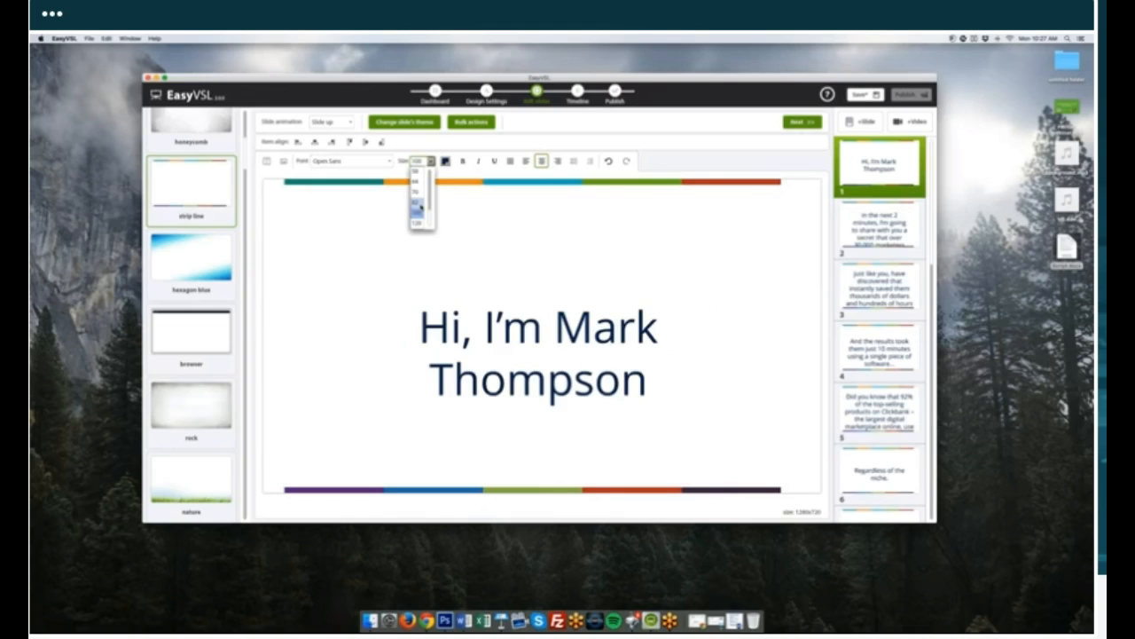
left_click(419, 205)
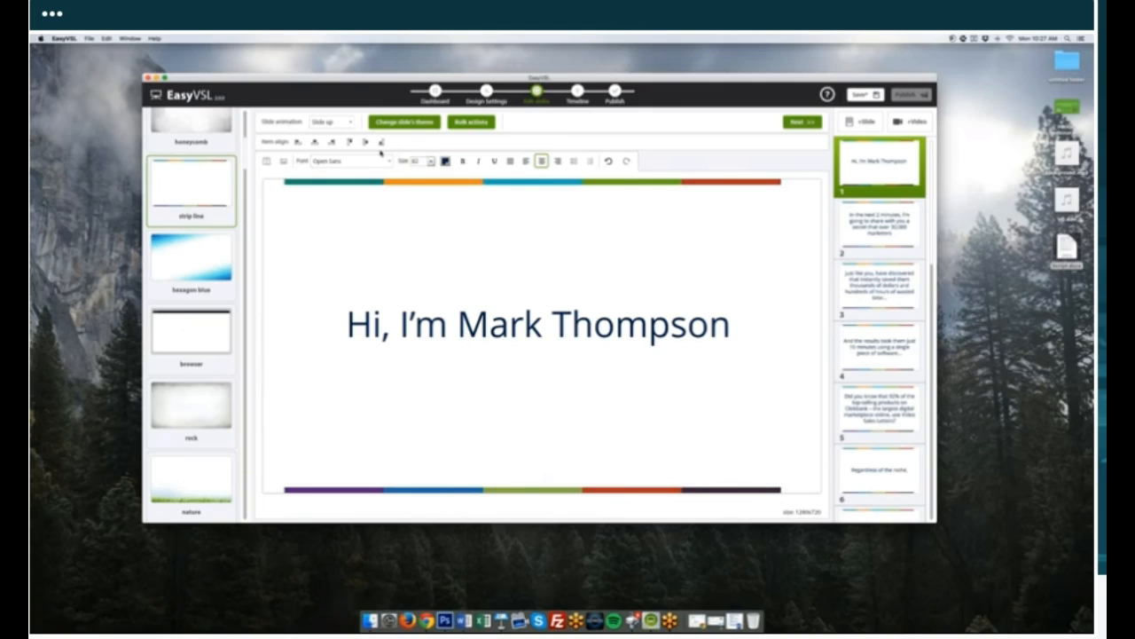
Step: Add the video file Charlie-final.mp4 from the VSL project's v2.0 folder as a new video slide
left_click(391, 123)
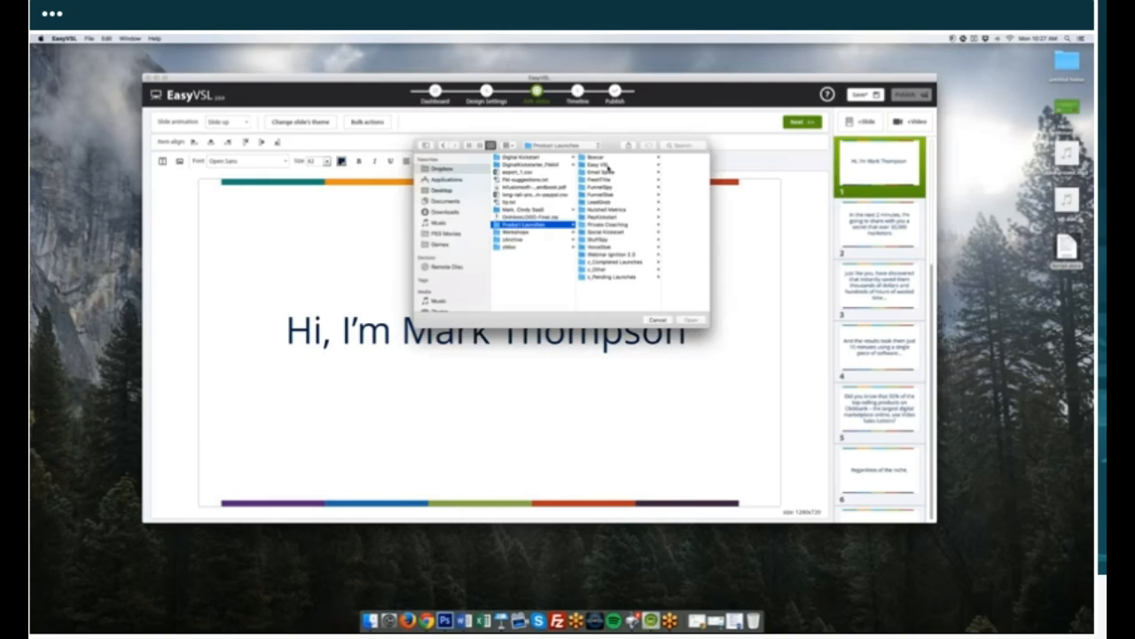
left_click(609, 166)
scroll(653, 291, "down", 2)
left_click(666, 307)
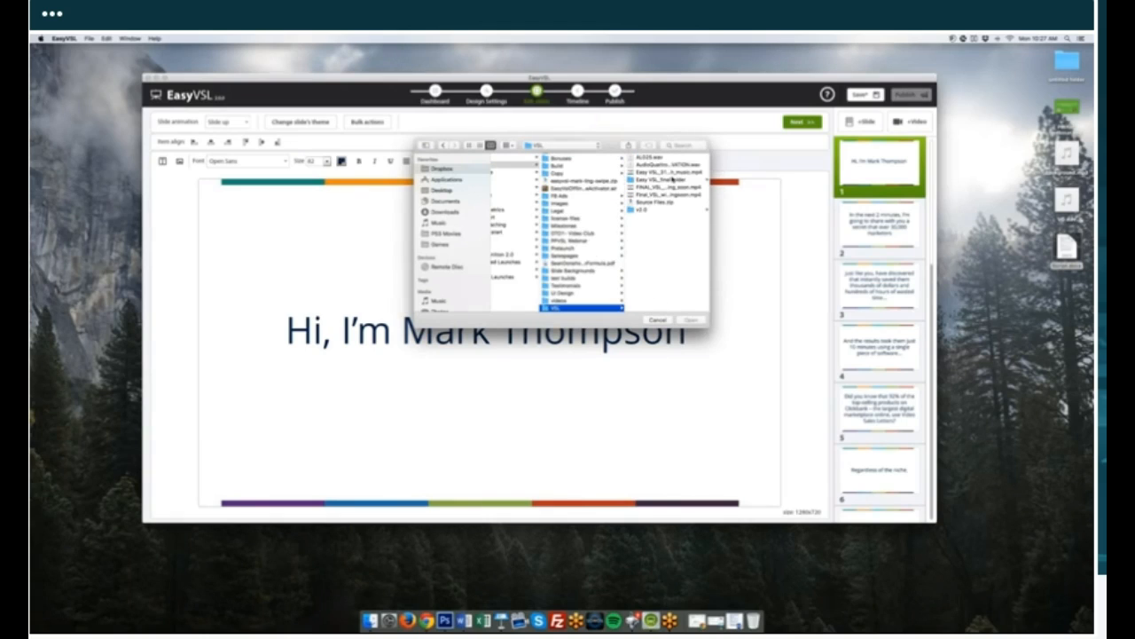
left_click(671, 179)
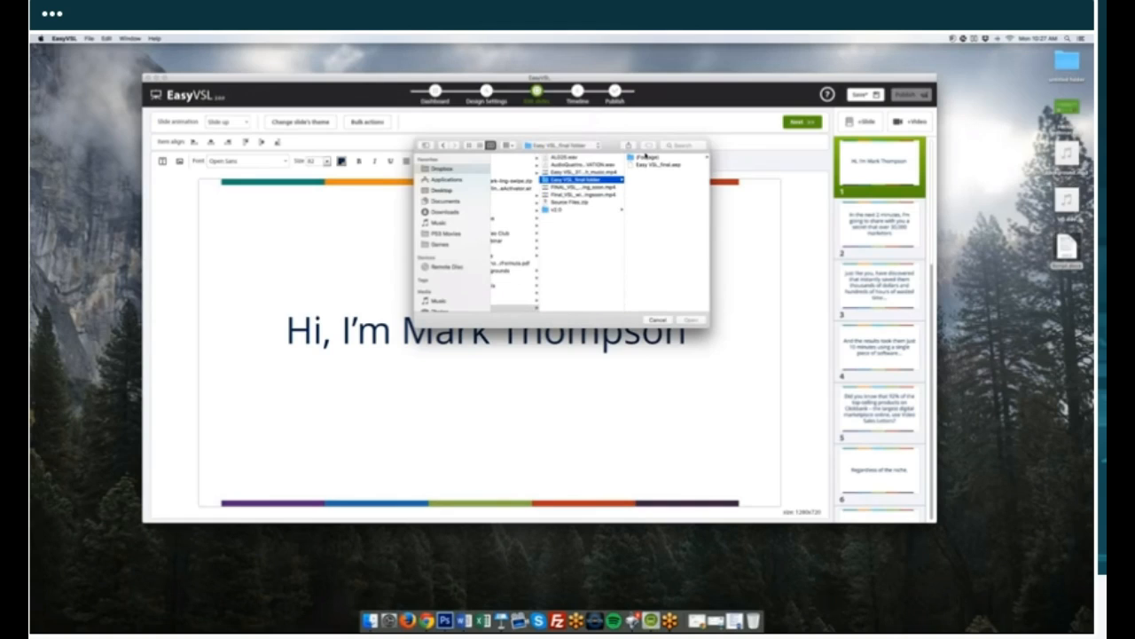
left_click(644, 157)
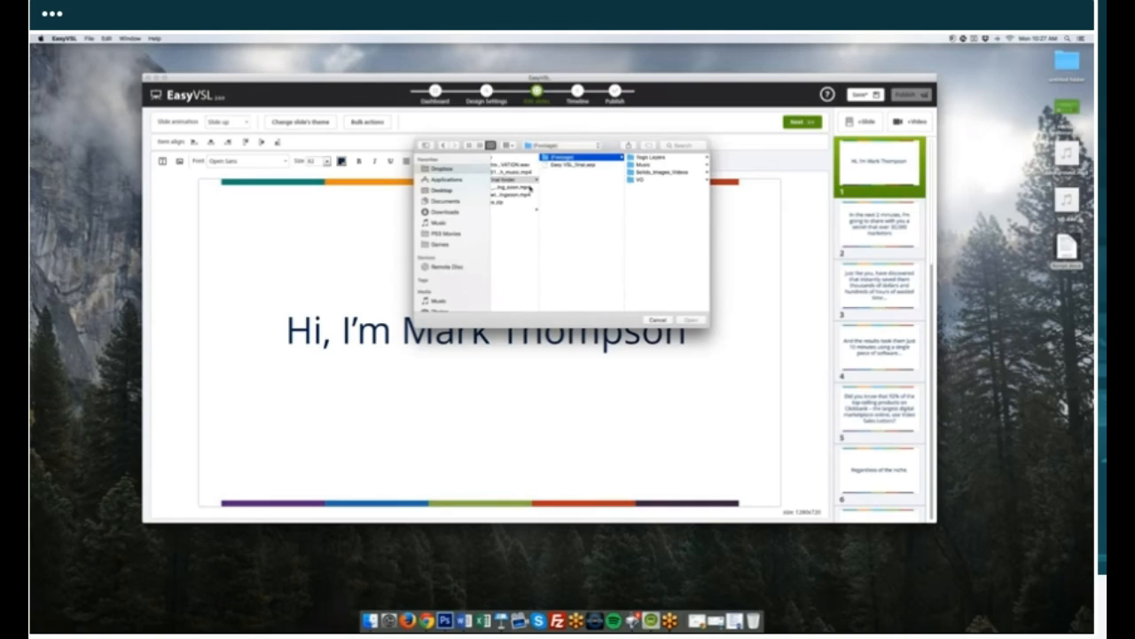
left_click(530, 187)
scroll(535, 195, "left", 2)
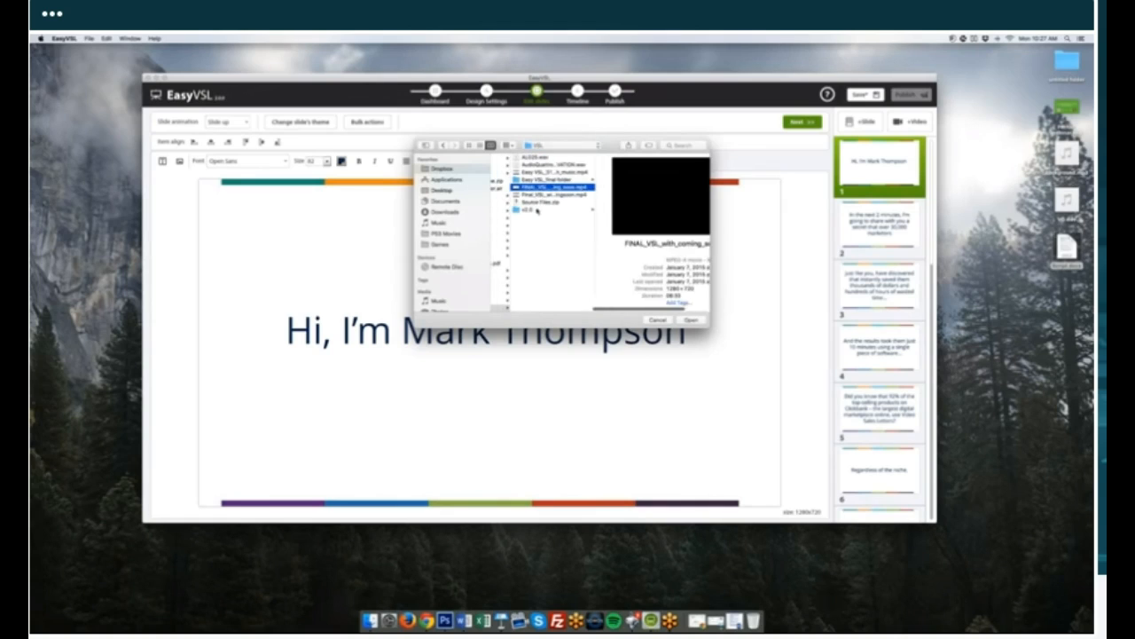
left_click(535, 210)
left_click(621, 188)
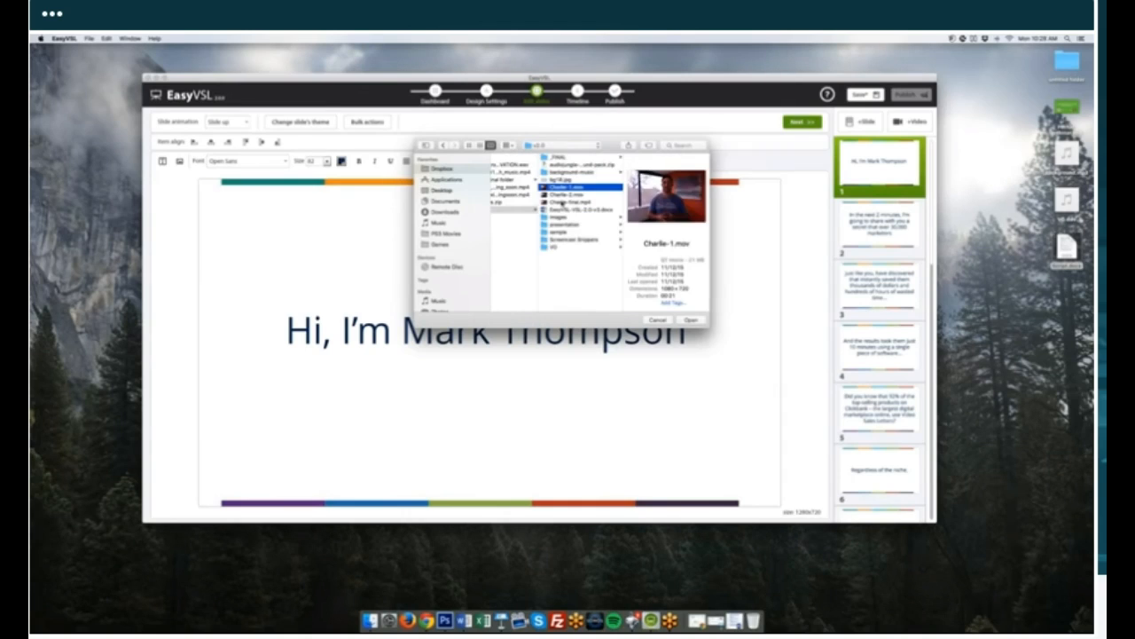
left_click(557, 203)
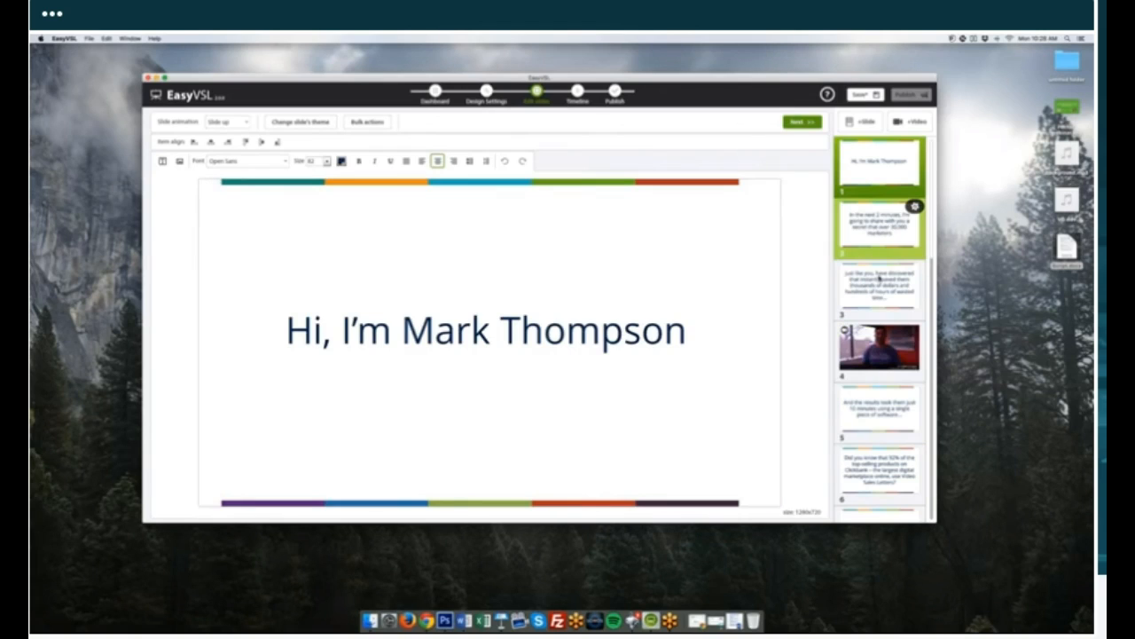
Step: Move the video slide to position 8, after the "Regardless of the product" slide, and continue to the timeline stage
left_click(879, 278)
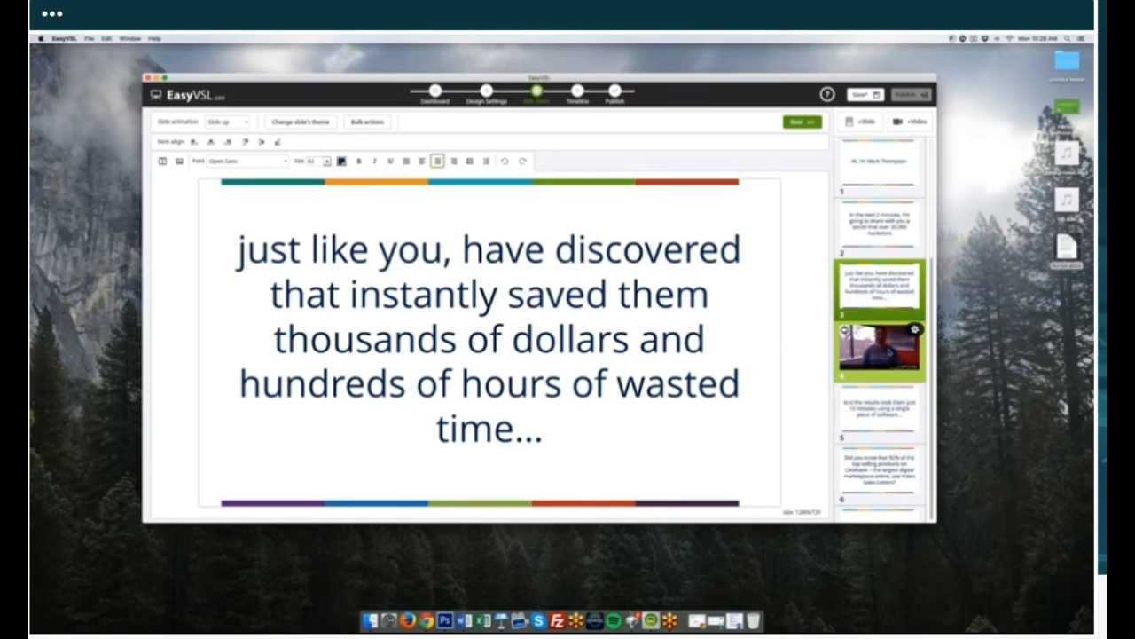
left_click(887, 351)
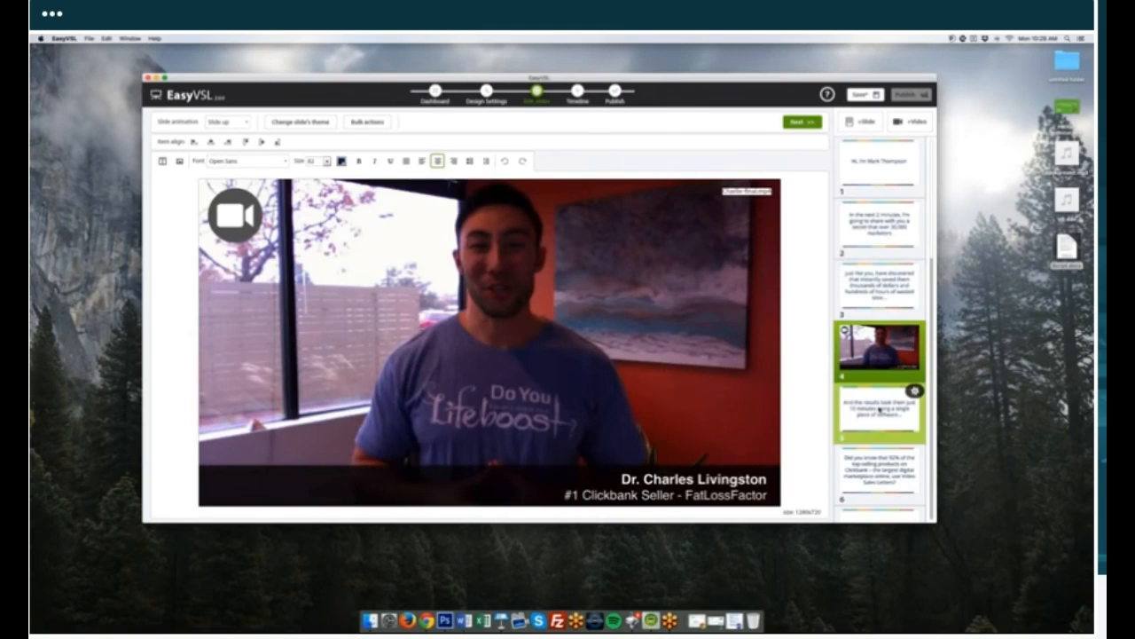
left_click(882, 484)
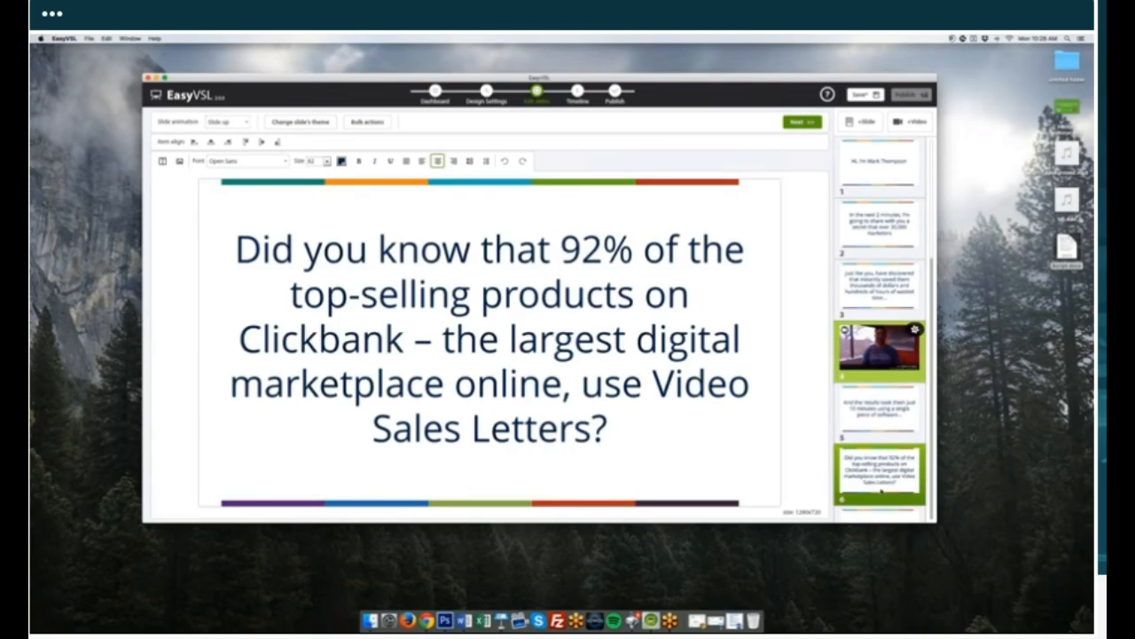
scroll(882, 491, "down", 5)
left_click(880, 228)
scroll(880, 425, "up", 5)
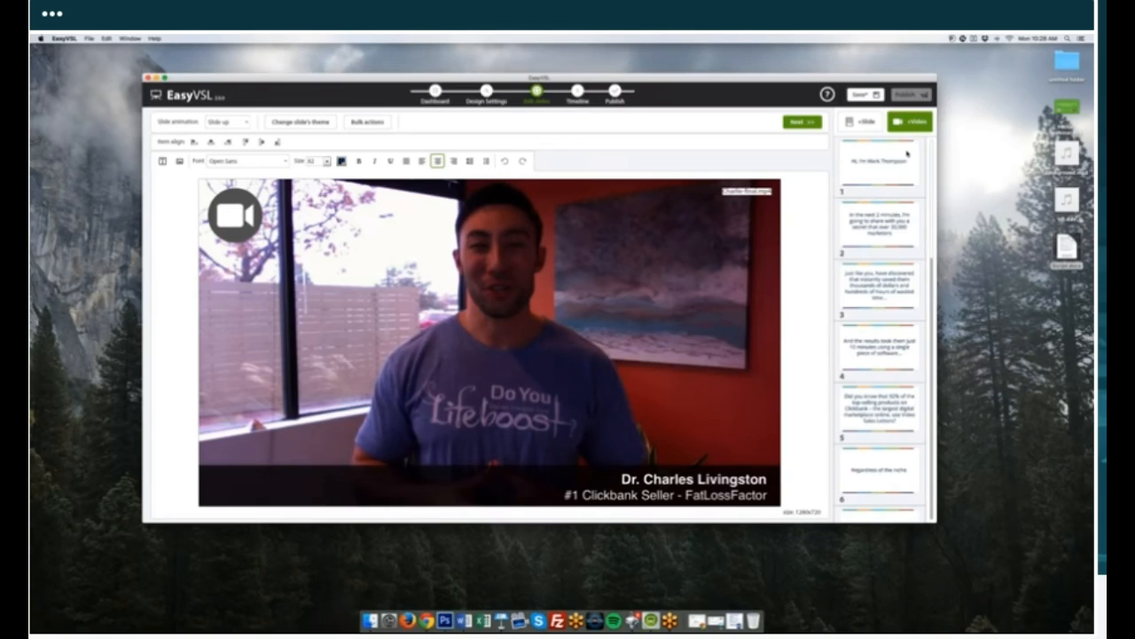
scroll(904, 255, "down", 7)
scroll(904, 254, "up", 7)
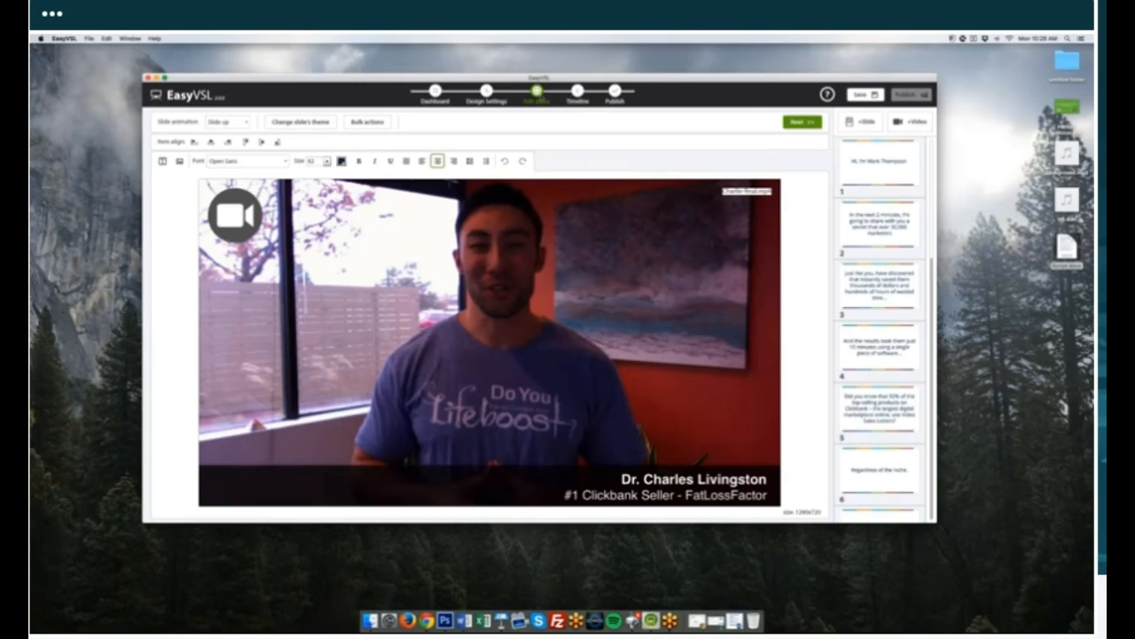
left_click(577, 93)
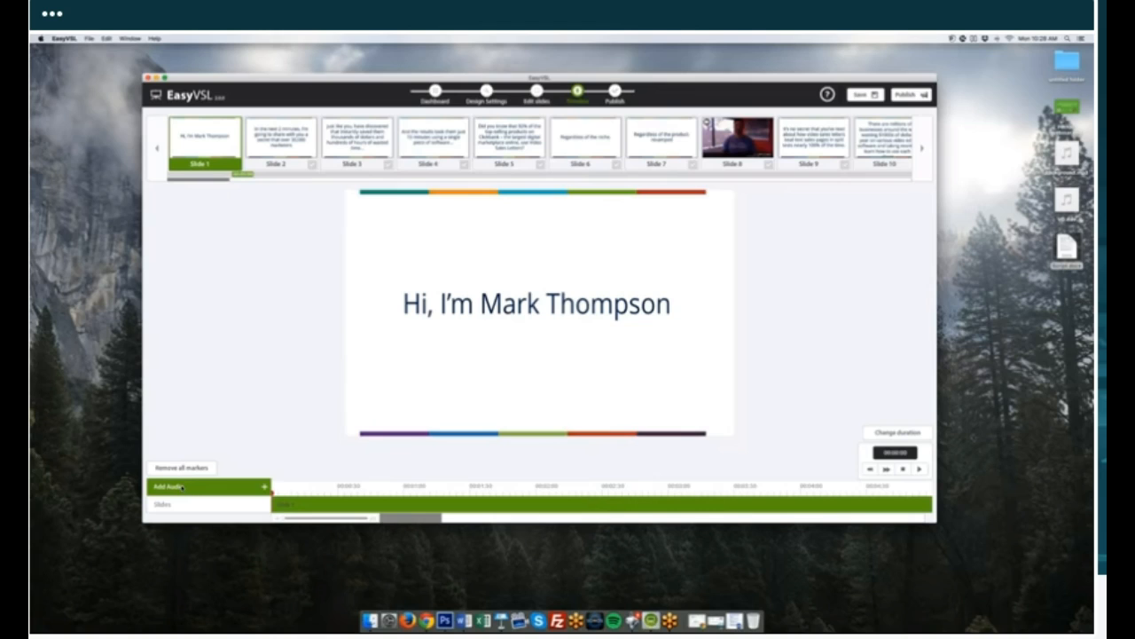
Step: Record a short microphone clip into the timeline and remove it again
left_click(181, 486)
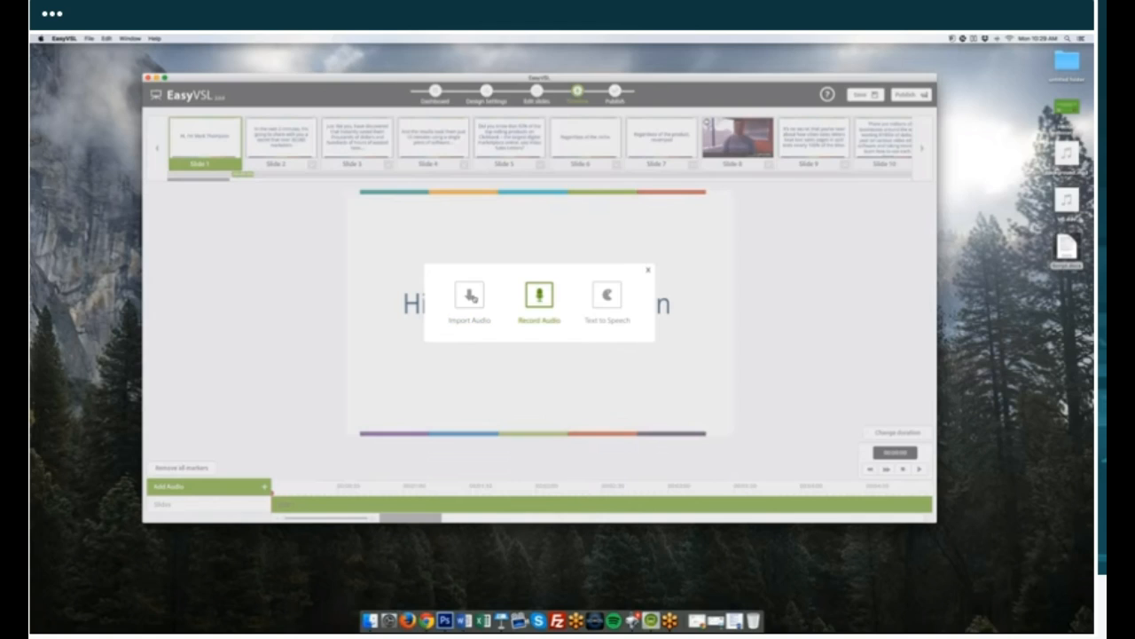
left_click(538, 298)
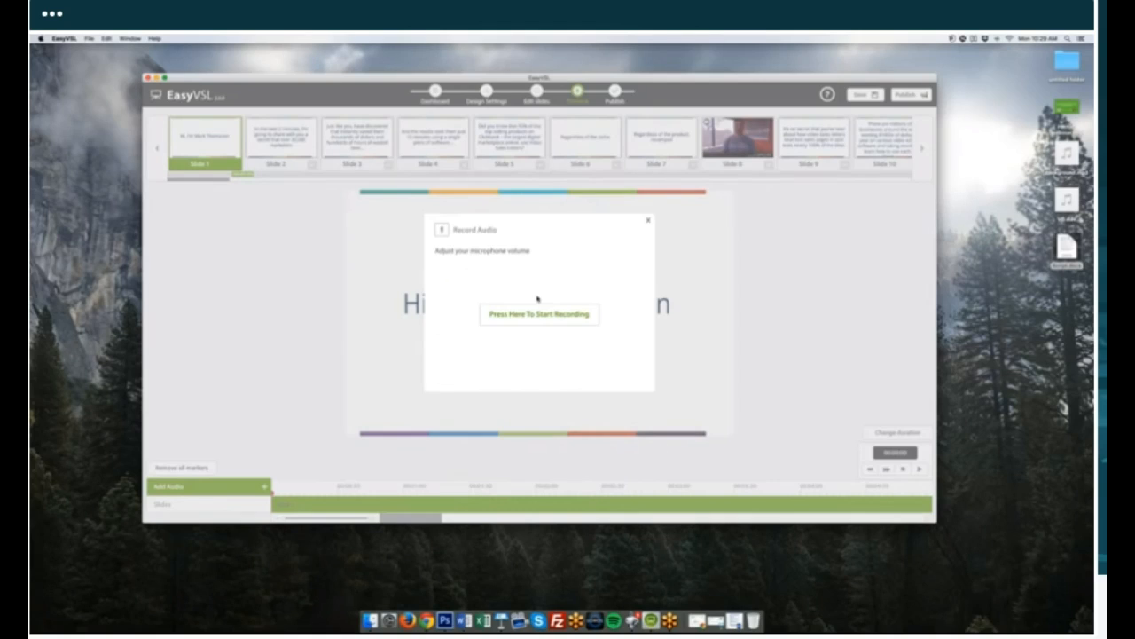
left_click(537, 303)
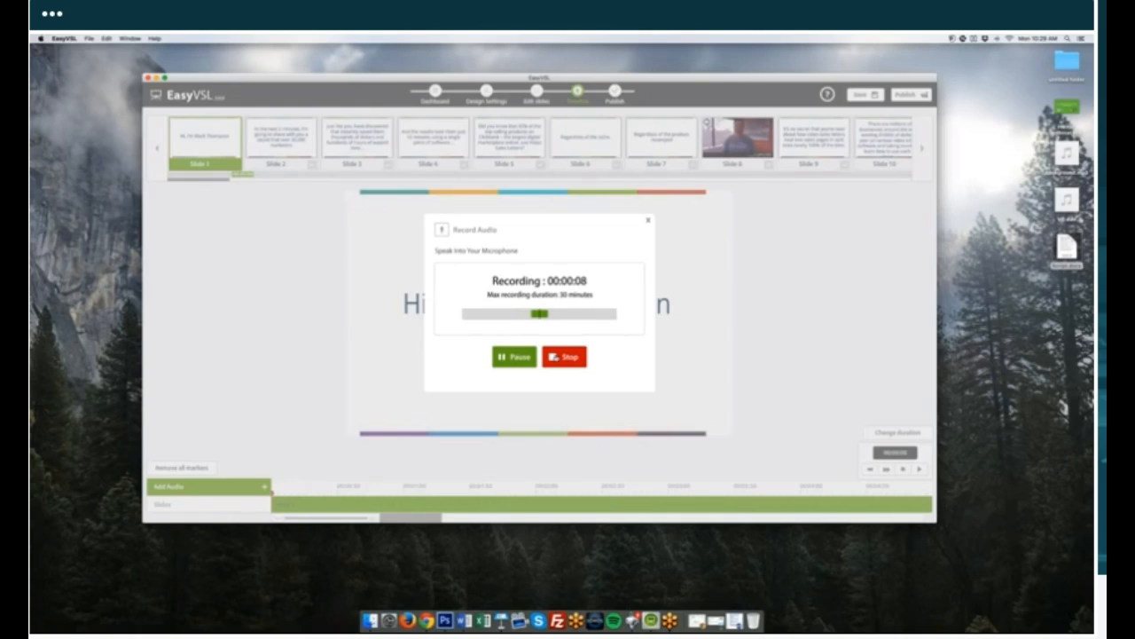
left_click(565, 357)
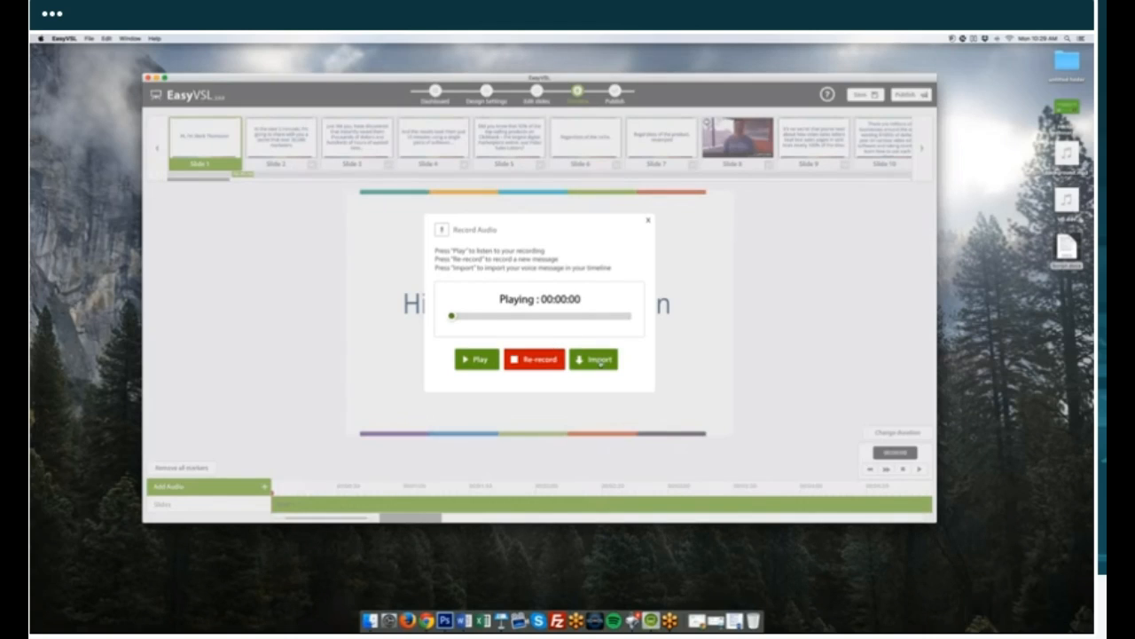
left_click(599, 360)
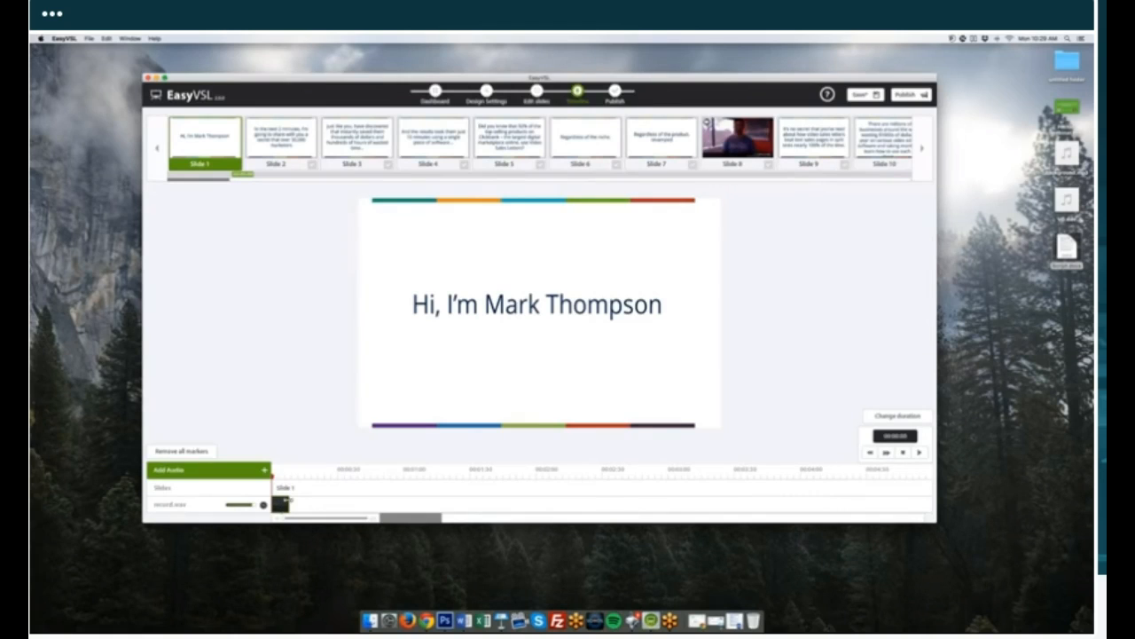
right_click(283, 506)
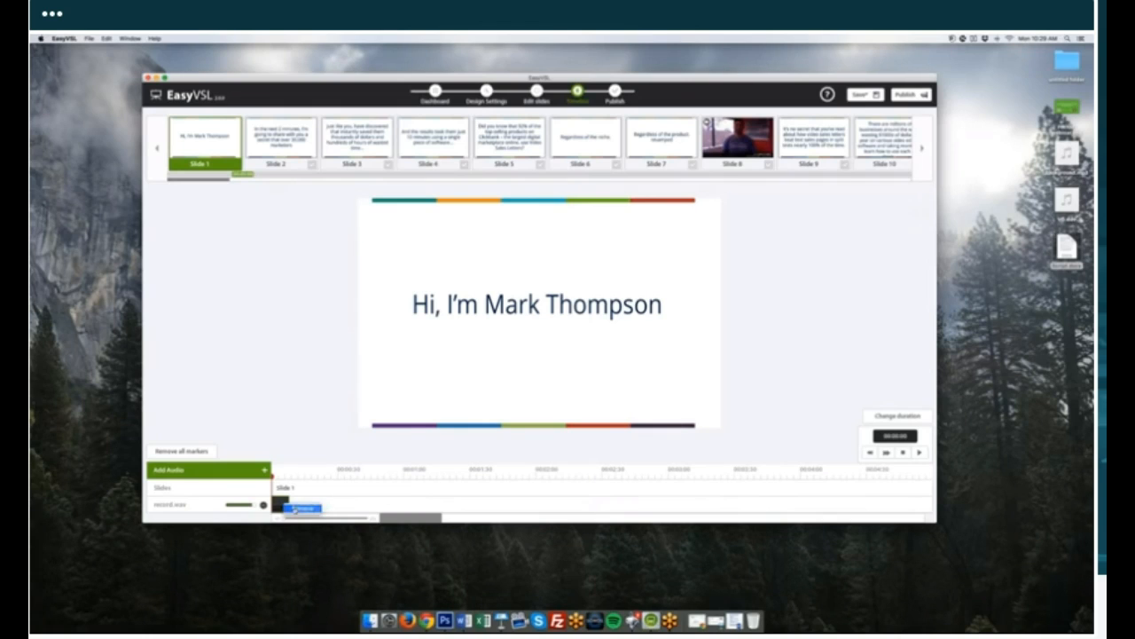
left_click(297, 508)
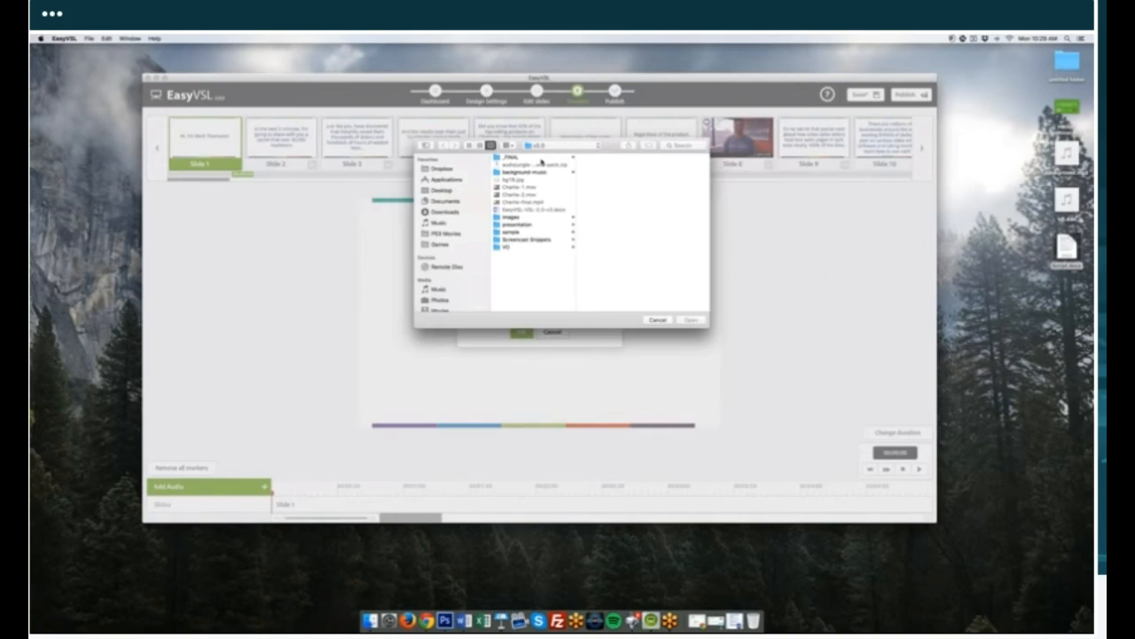
Step: Import VO.wav from the Desktop as an audio track and rename the track VoiceOver
double_click(518, 189)
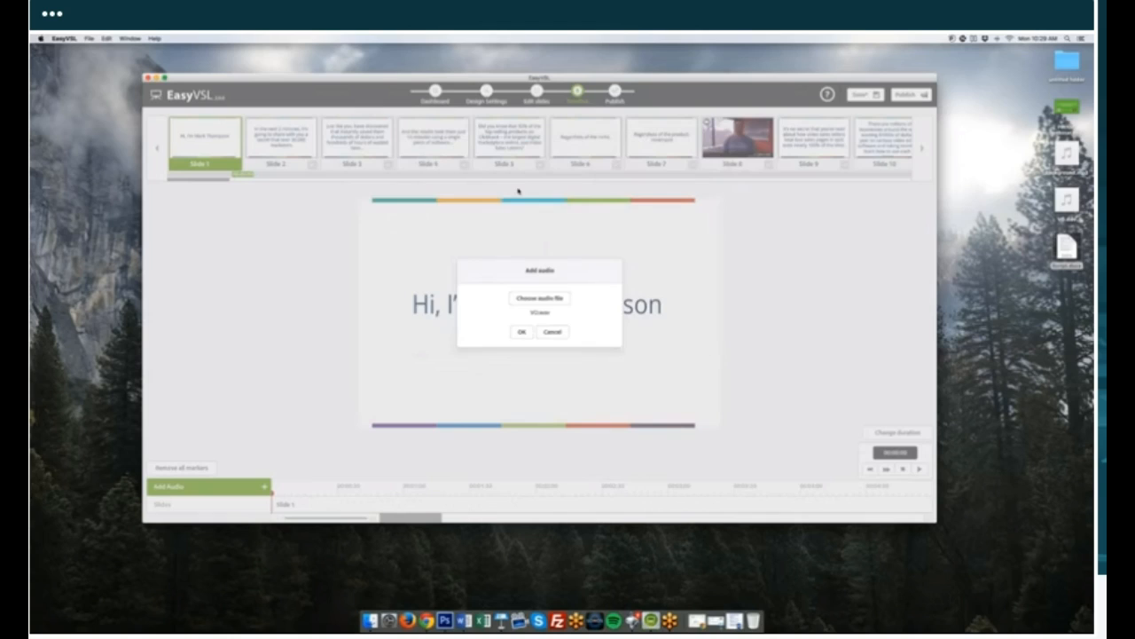
key("Return")
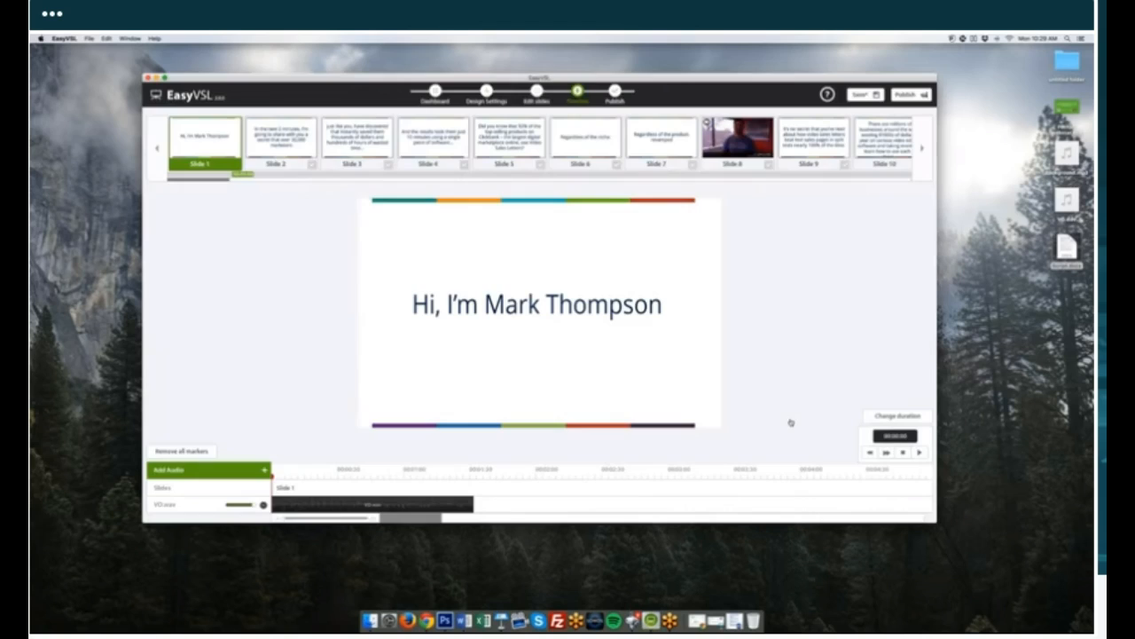
left_click(921, 453)
left_click(906, 453)
left_click(167, 504)
type("Voice Over")
Step: Import Background.mp3 from the Desktop as a second audio track
left_click(206, 470)
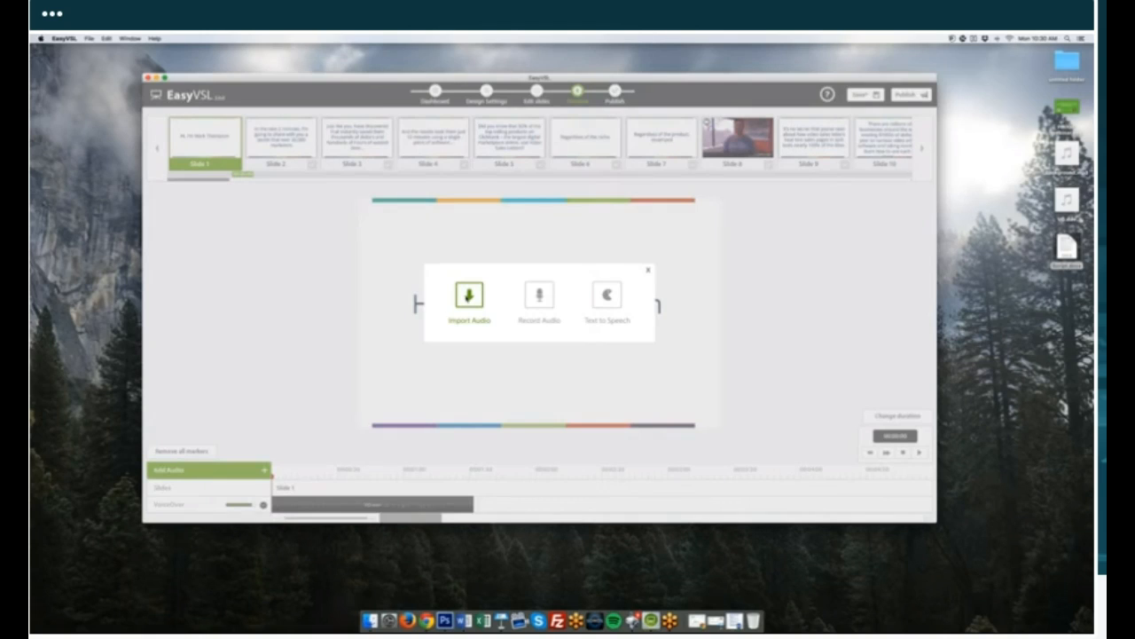
left_click(469, 296)
left_click(467, 298)
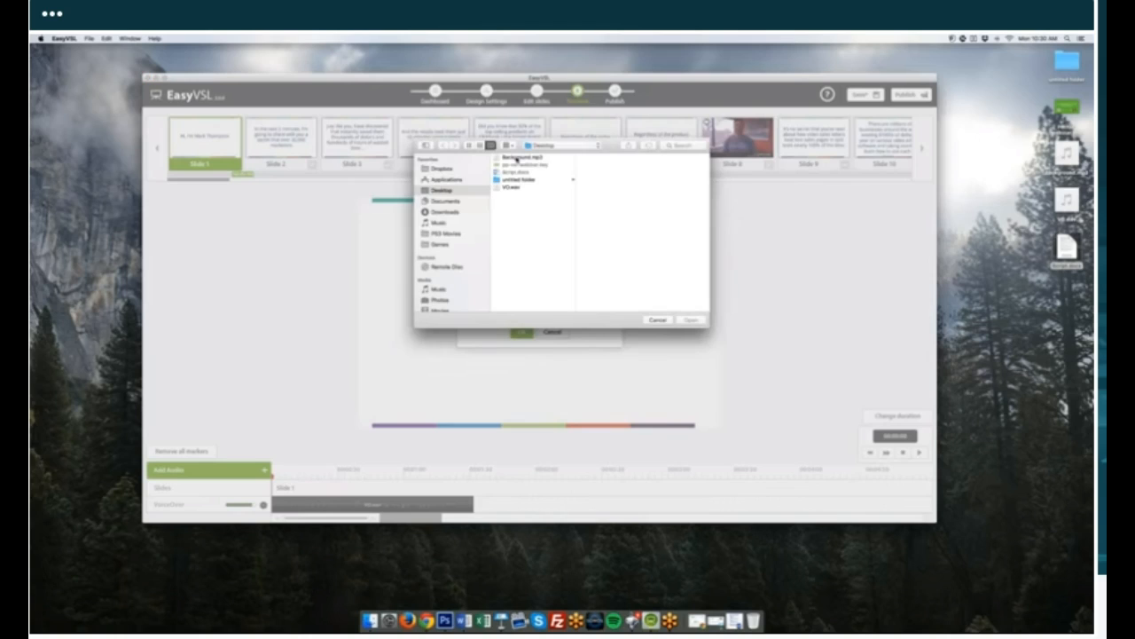
double_click(522, 157)
left_click(521, 331)
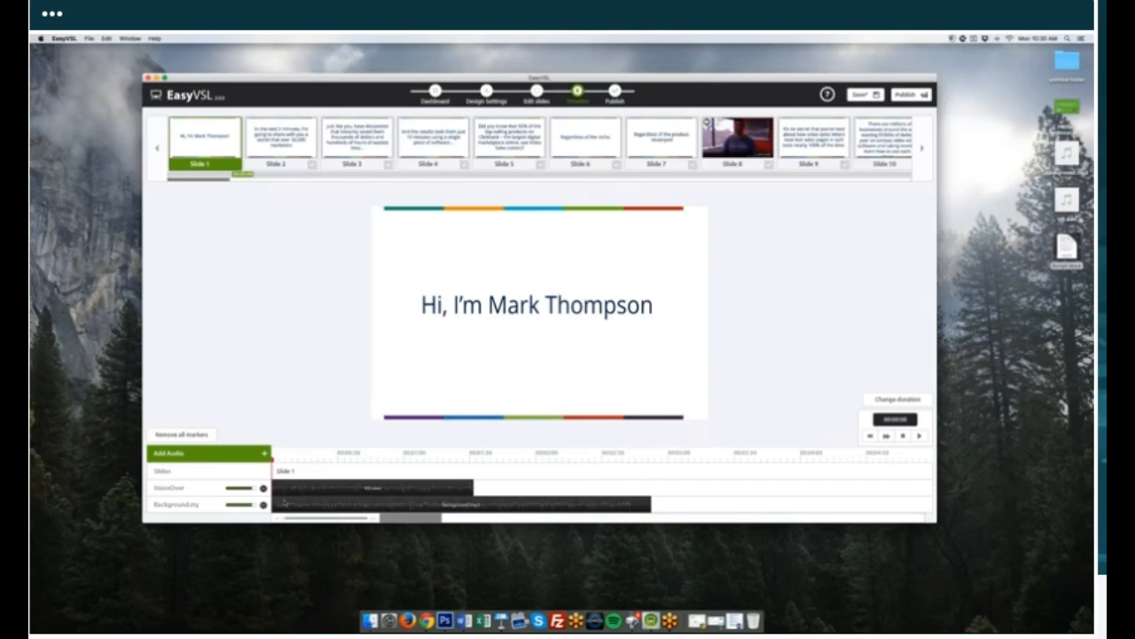
Step: Zoom in on the audio timeline until its ruler is labelled in 10-second intervals
mouse_move(293, 501)
left_mouse_down()
mouse_move(387, 499)
mouse_move(282, 501)
mouse_move(493, 502)
mouse_move(284, 503)
left_mouse_up()
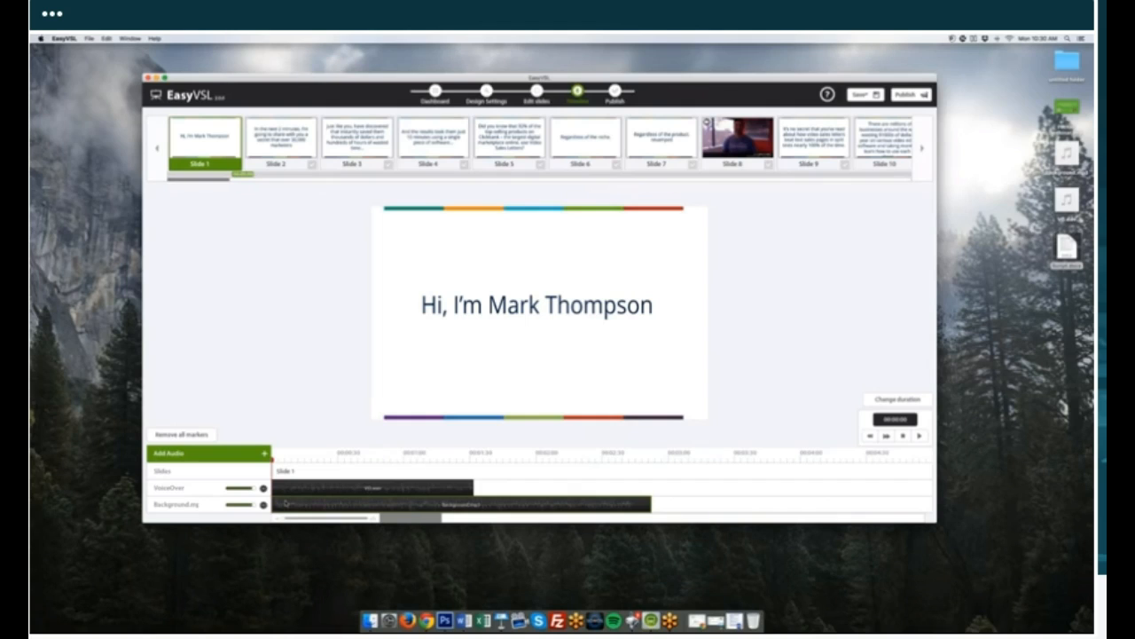
mouse_move(295, 521)
left_mouse_down()
mouse_move(350, 522)
mouse_move(311, 521)
left_mouse_up()
mouse_move(411, 519)
left_mouse_down()
mouse_move(709, 522)
mouse_move(404, 522)
left_mouse_up()
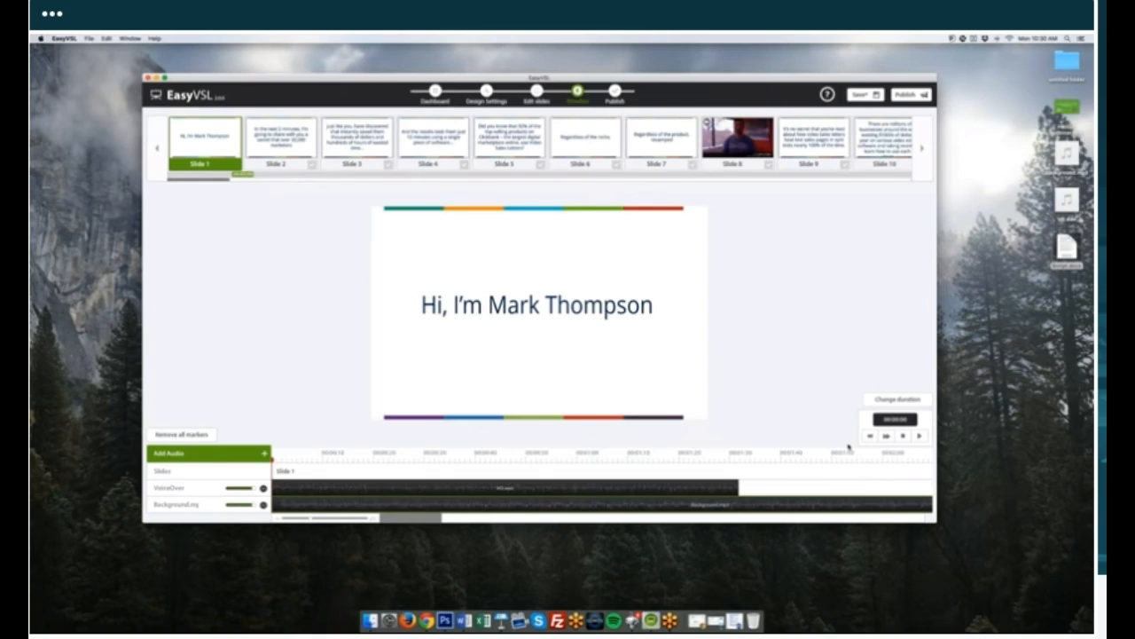
Step: Preview the start of the timeline and trim a brief opening stretch off the background music clip
left_click_drag(358, 521, 388, 521)
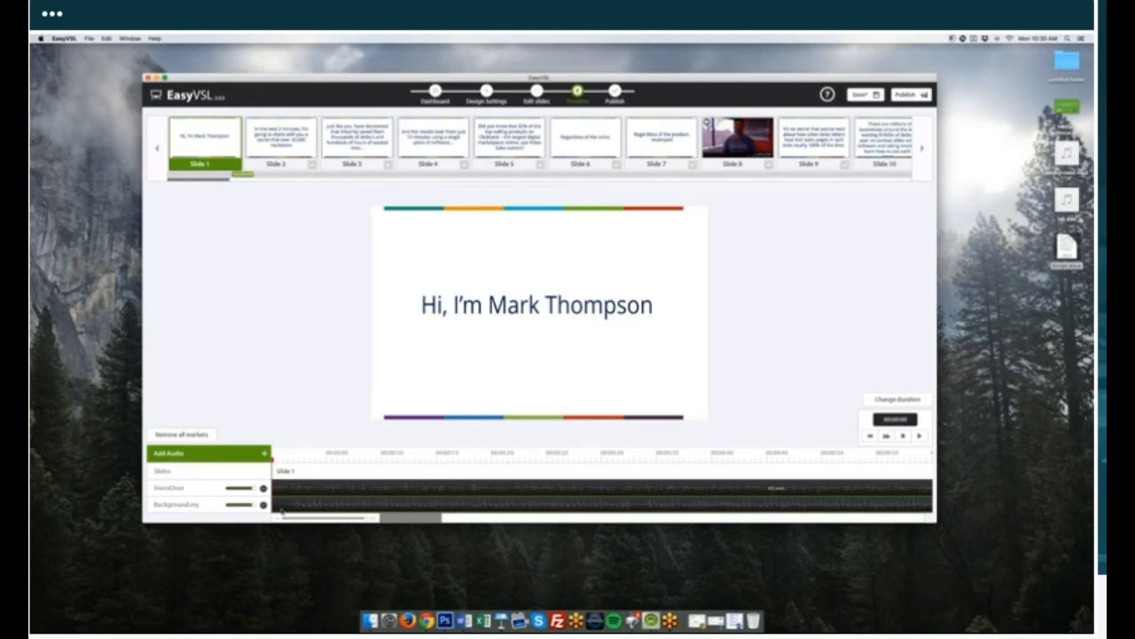
left_click(919, 436)
left_click(904, 436)
left_click_drag(262, 468, 261, 468)
mouse_move(273, 504)
left_mouse_down()
mouse_move(290, 504)
mouse_move(276, 503)
left_mouse_up()
left_click(918, 435)
left_click_drag(360, 520, 315, 521)
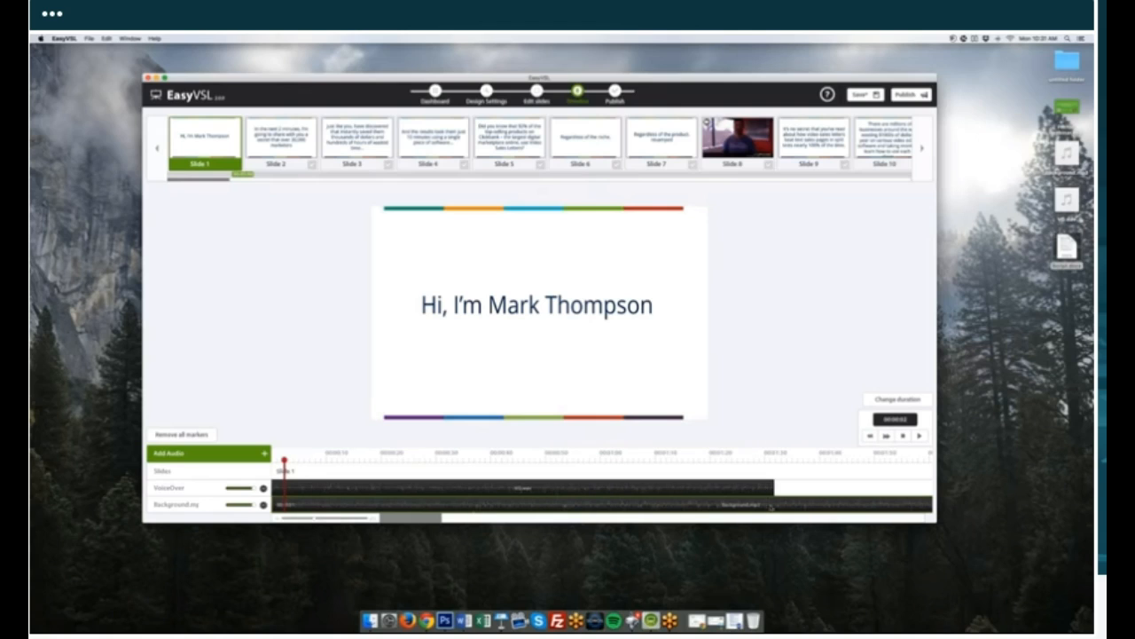
Step: Shorten the background music clip by trimming its end back to about 2:18 on the timeline
left_click(475, 516)
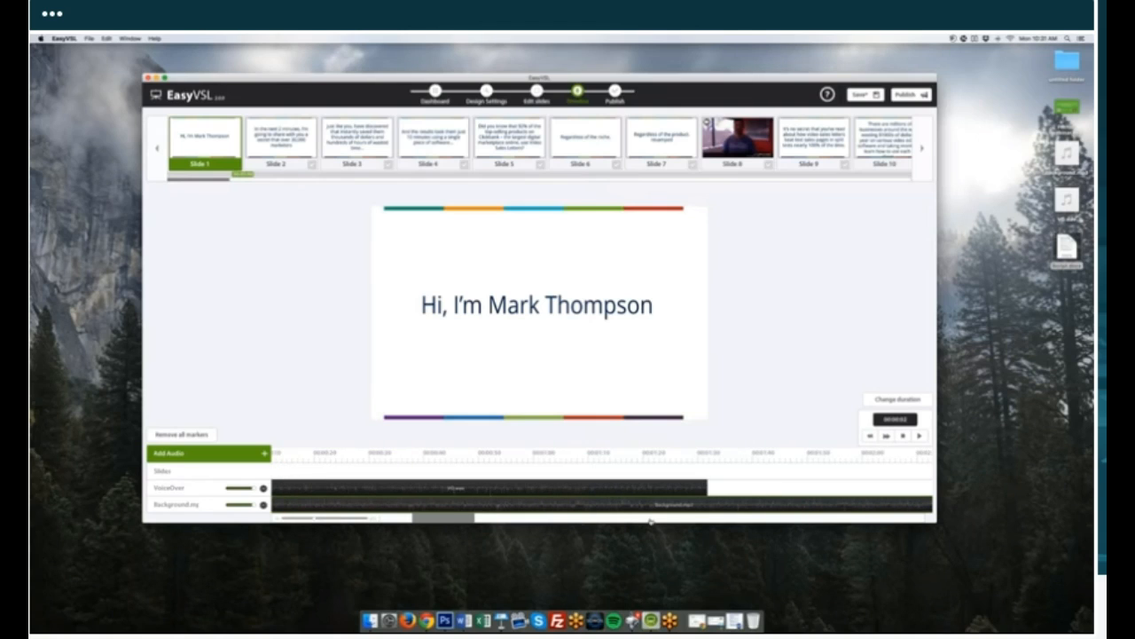
left_click(651, 521)
left_click_drag(650, 521, 570, 515)
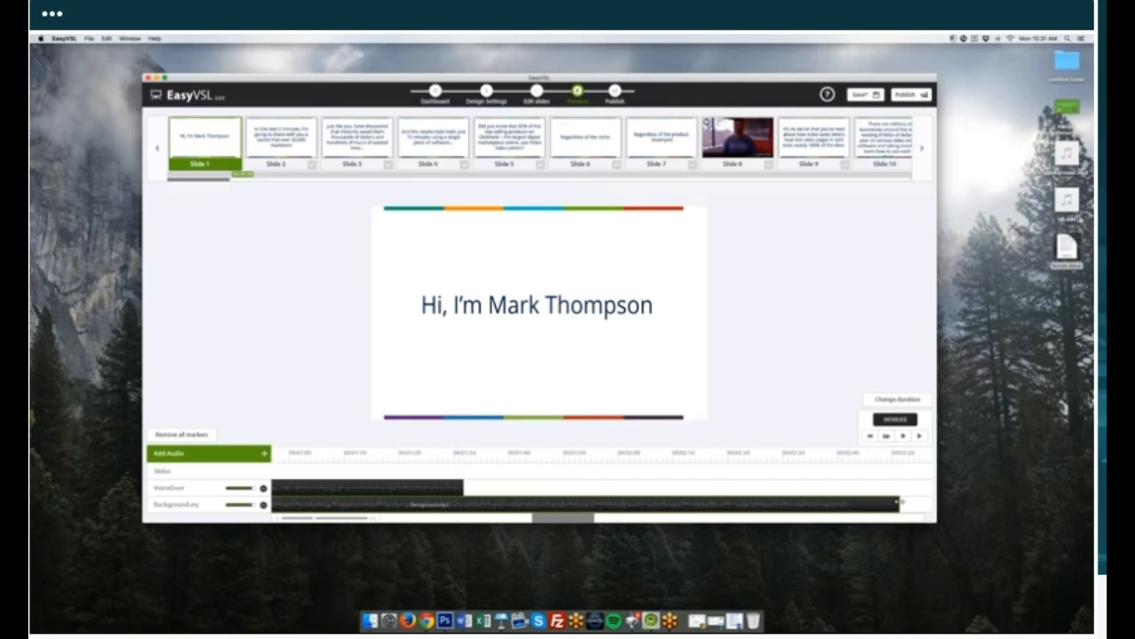
left_click_drag(899, 504, 726, 503)
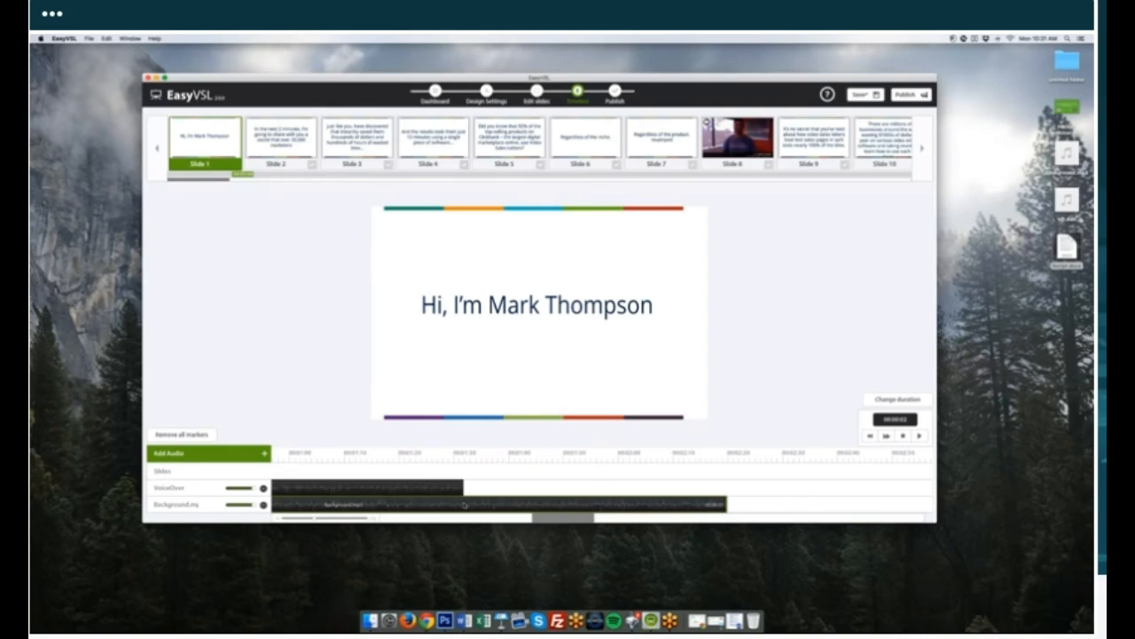
Step: Place the playhead at the end of the voice-over, at 00:01:32, and split the background music clip there
left_click(465, 458)
left_click_drag(332, 519, 350, 520)
left_click(349, 519)
mouse_move(498, 520)
left_mouse_down()
mouse_move(590, 521)
mouse_move(487, 519)
left_mouse_up()
right_click(762, 503)
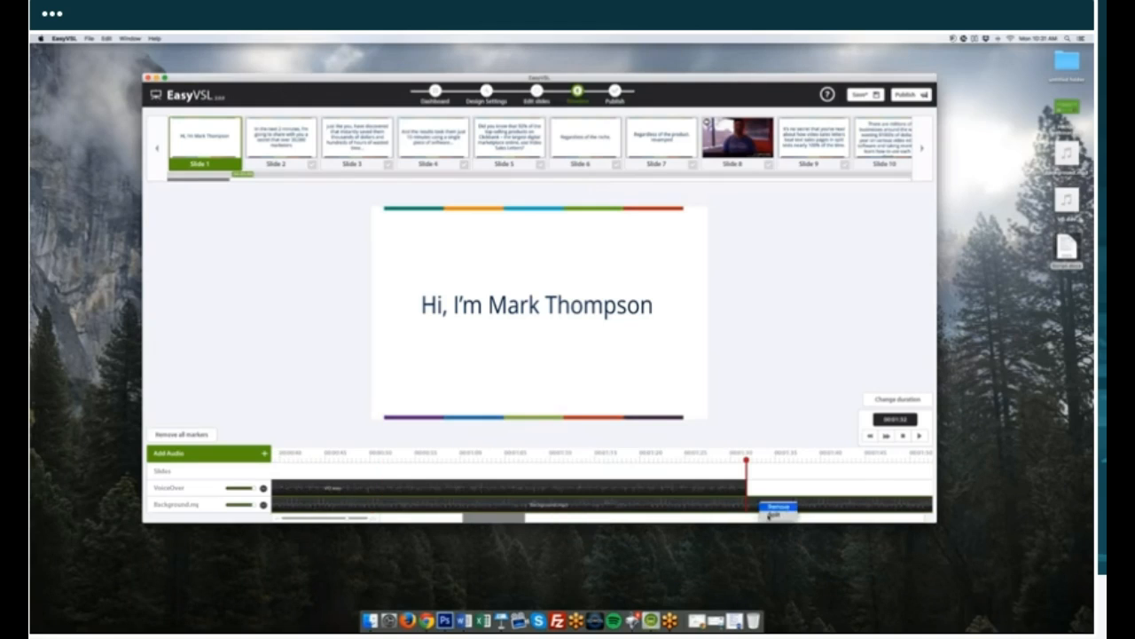
left_click(769, 514)
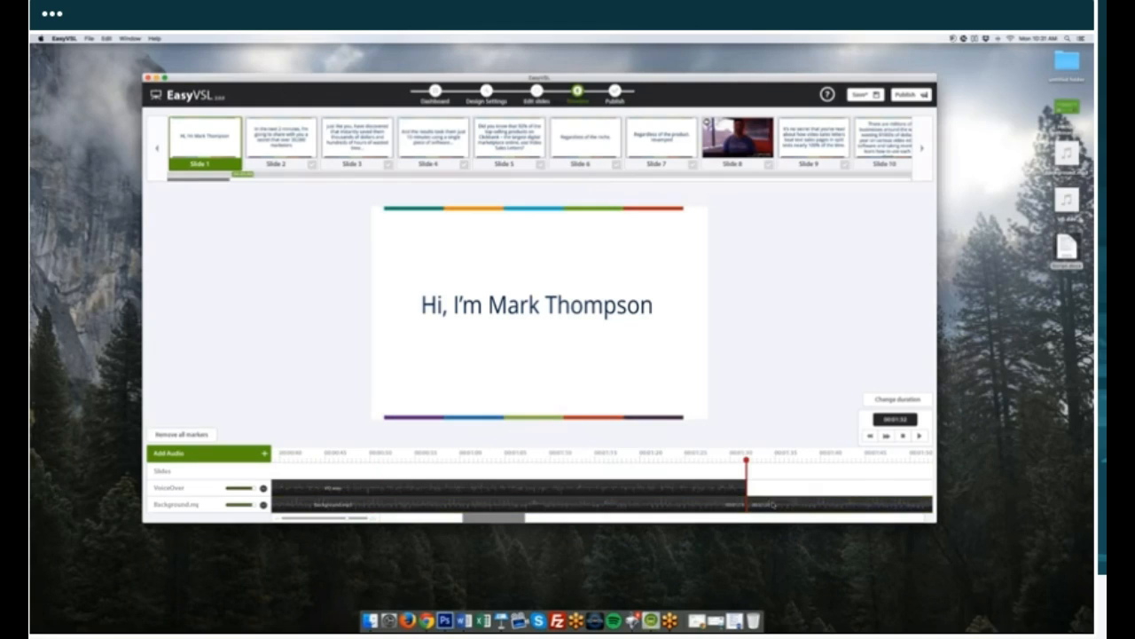
Step: Move the second piece of the background music away from the split and remove it
left_click_drag(771, 503, 816, 503)
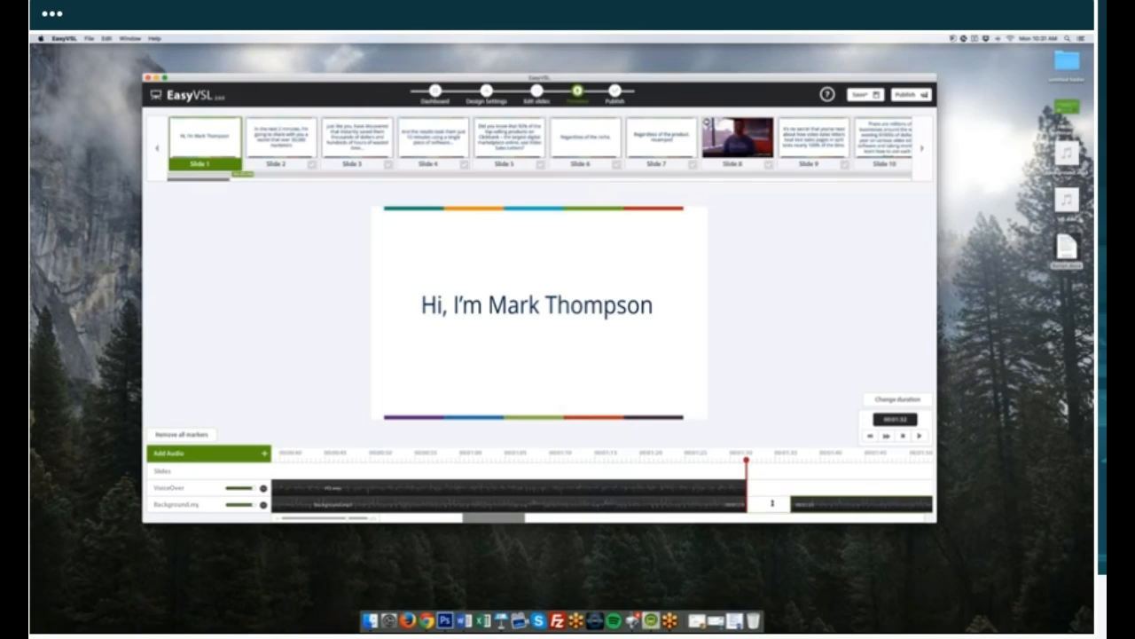
left_click(551, 519)
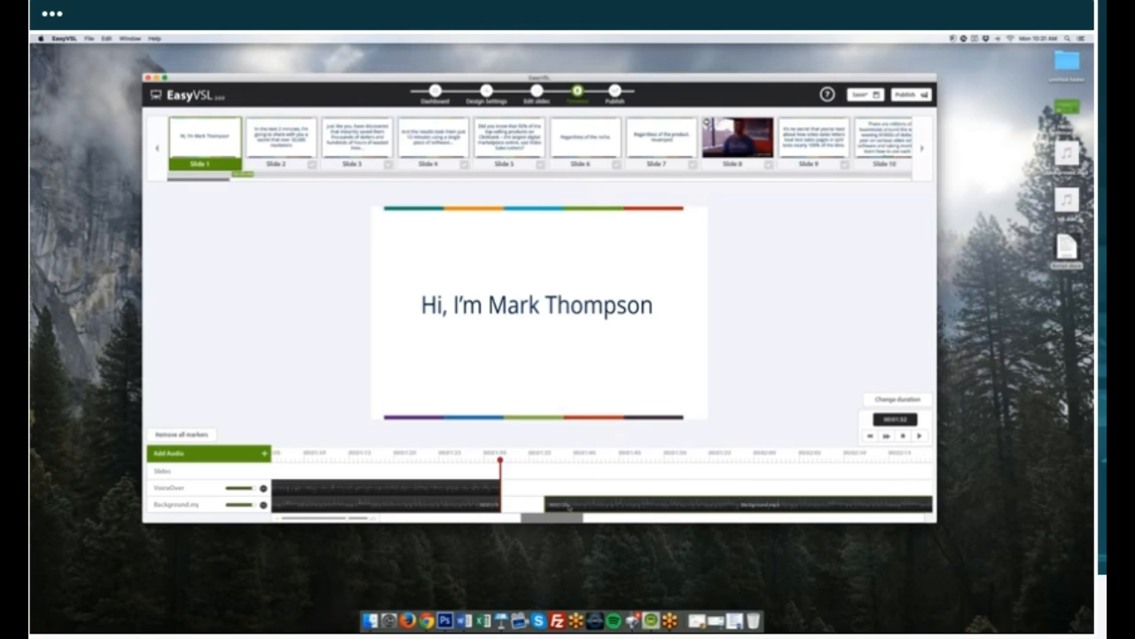
left_click_drag(569, 507, 596, 506)
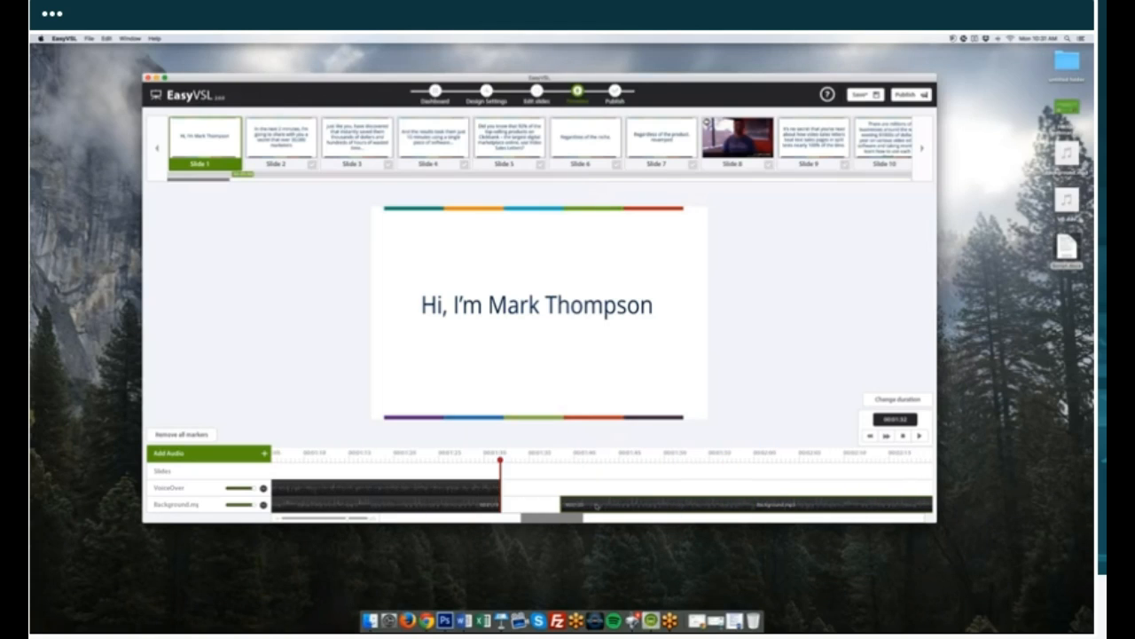
right_click(597, 506)
left_click(606, 506)
Step: Play the audio mix from the start, lower the background track's volume to about half, and return the playhead to the beginning
left_click(429, 520)
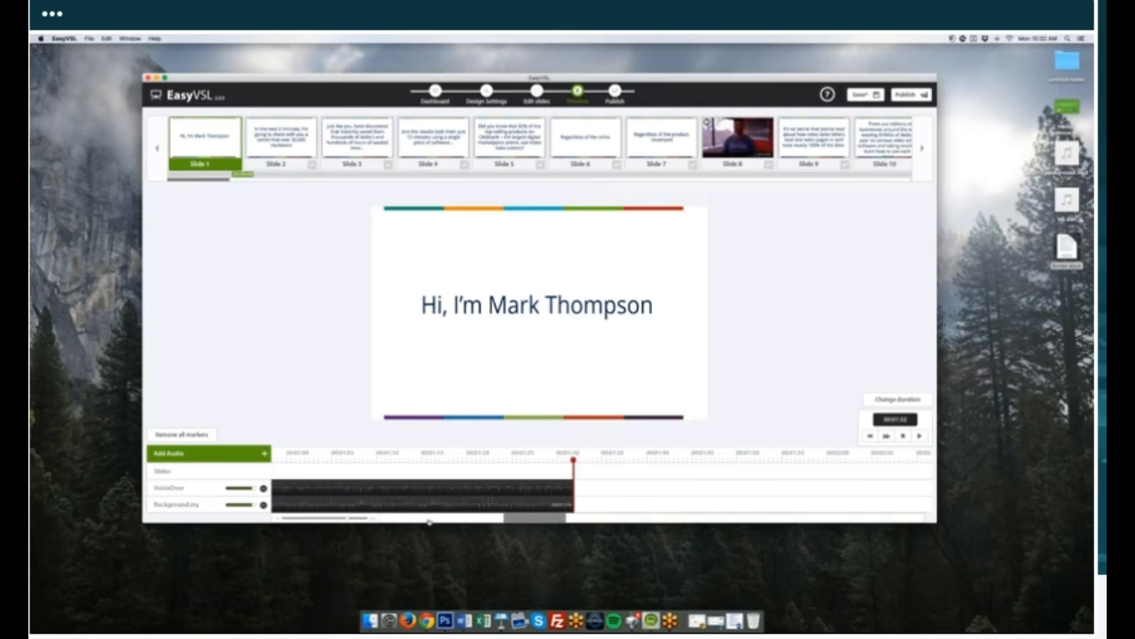
left_click_drag(539, 519, 368, 514)
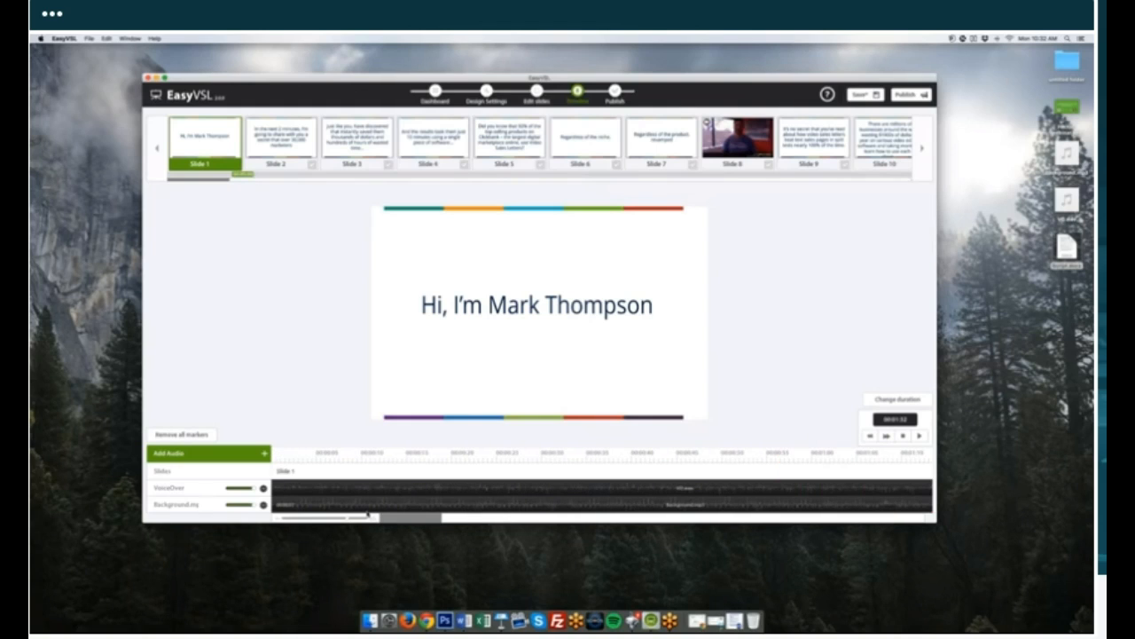
left_click(273, 458)
key("space")
left_click(903, 435)
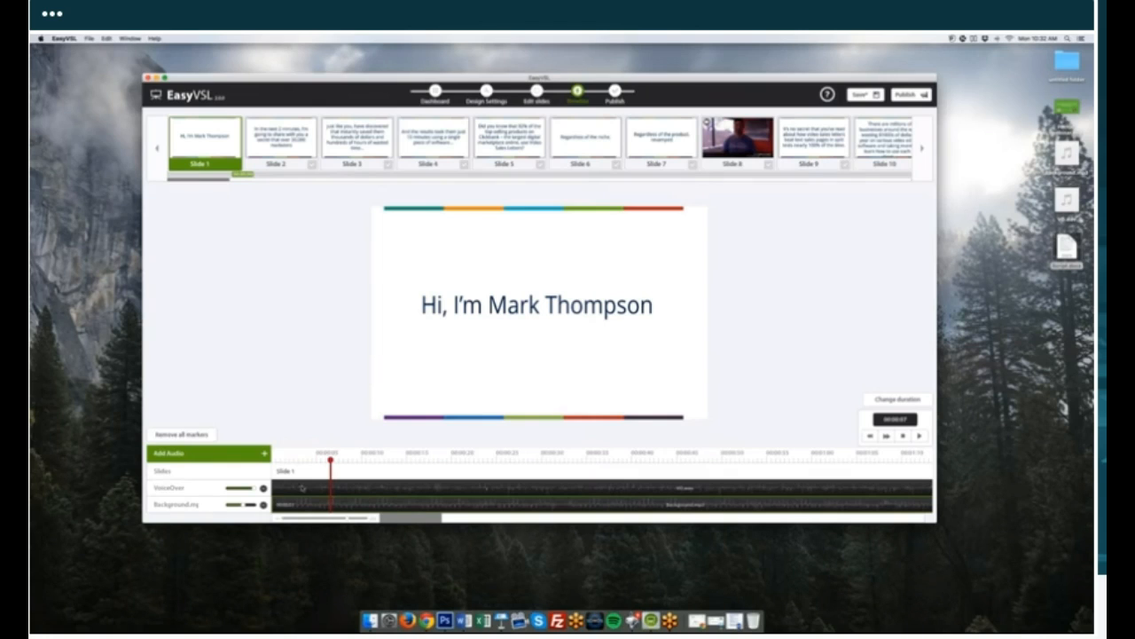
left_click_drag(325, 459, 288, 462)
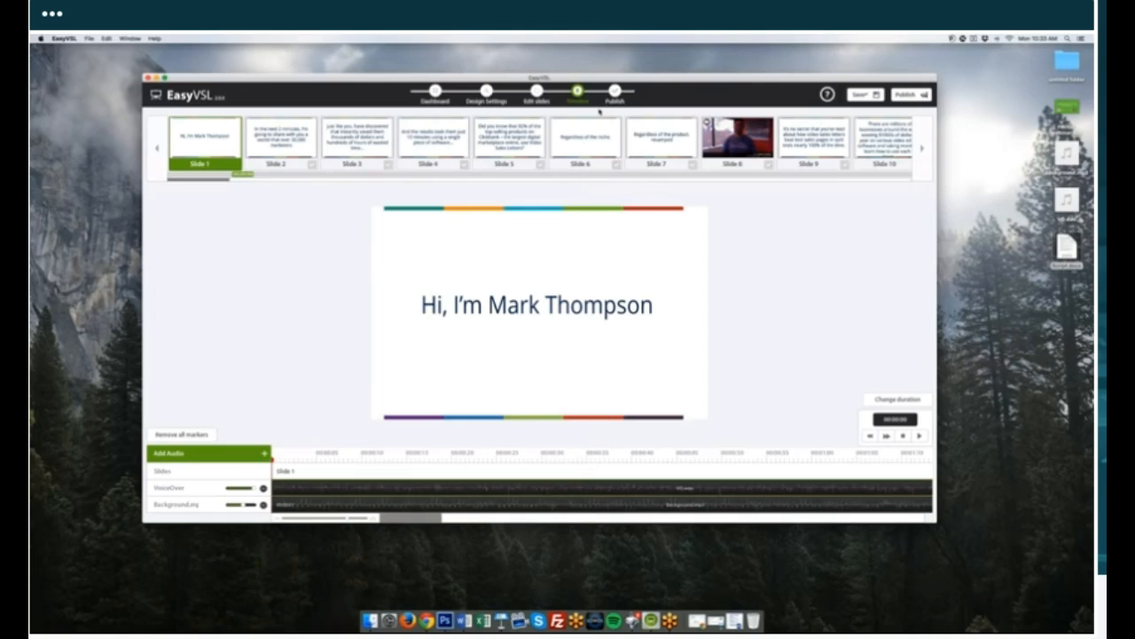
Step: Delete video slide 8 from the slide editor and return to the timeline
left_click(537, 92)
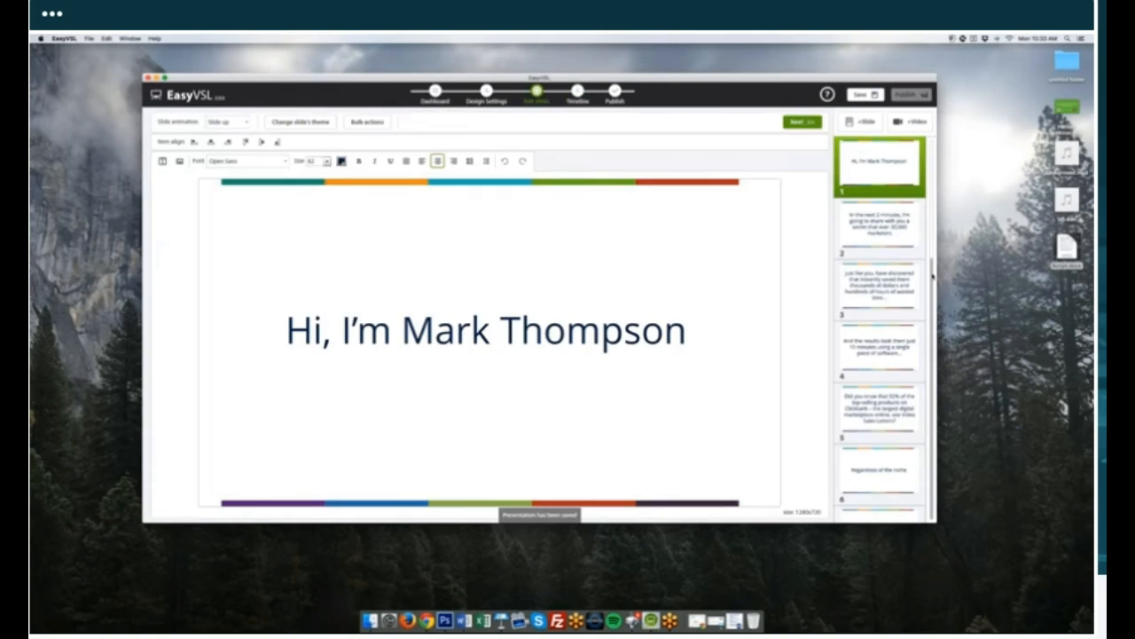
scroll(922, 277, "down", 5)
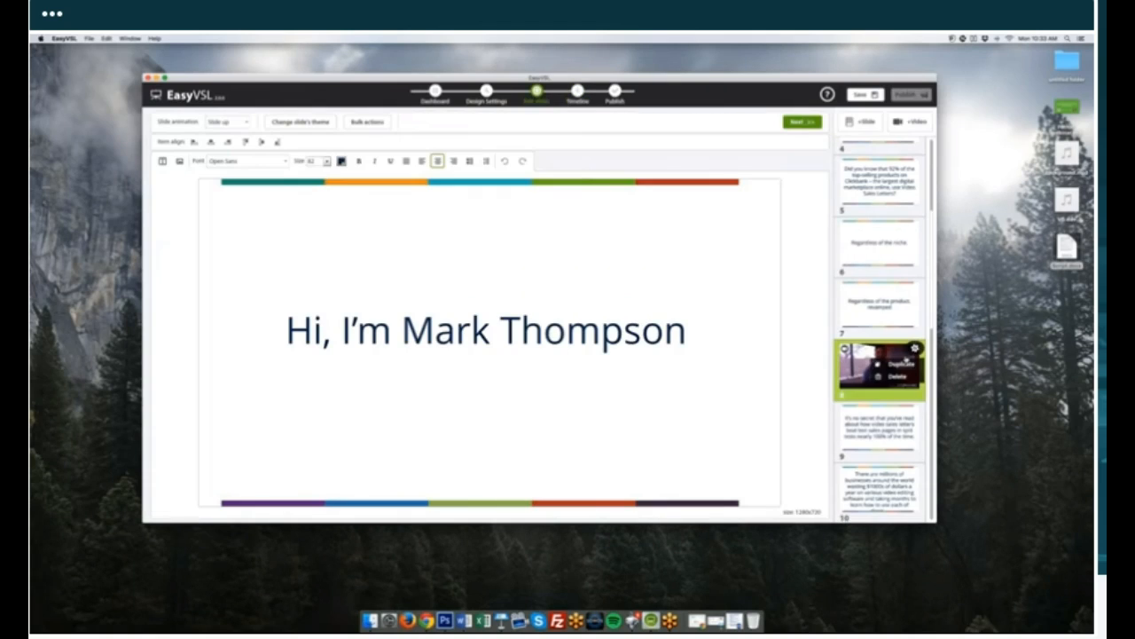
left_click(896, 376)
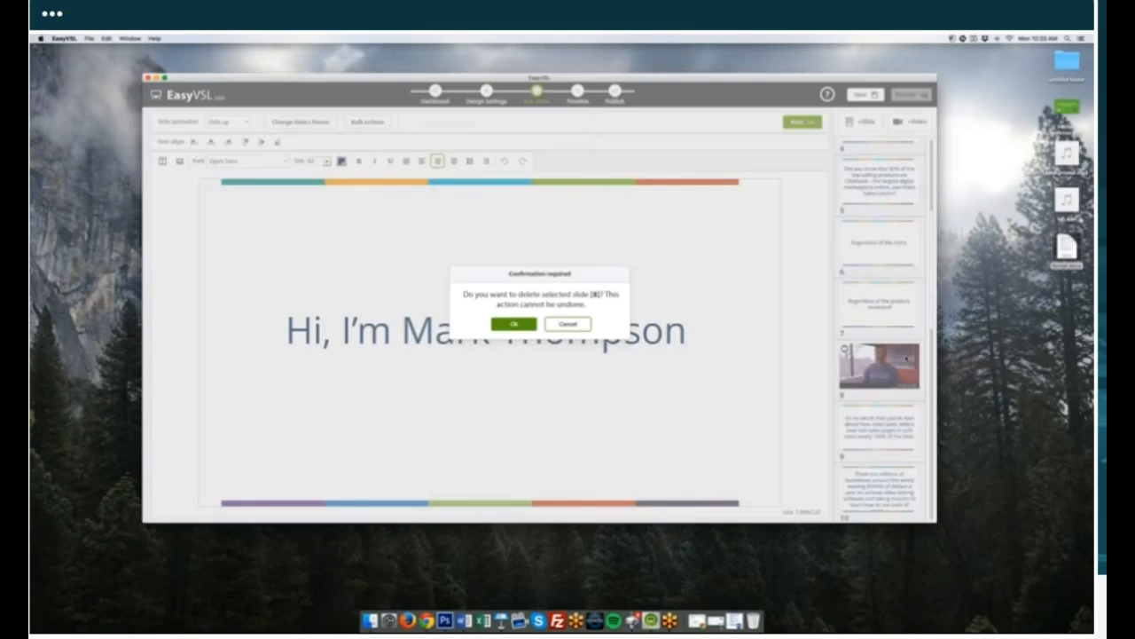
left_click(514, 323)
left_click(795, 123)
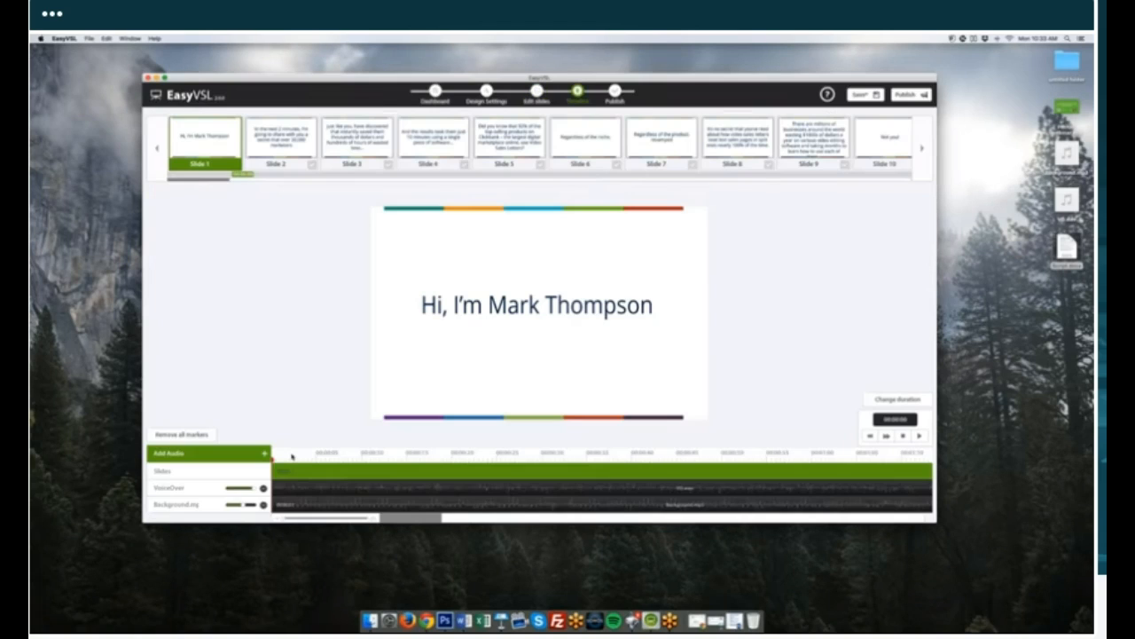
Step: Play the voice-over from the start and mark the start times of slides 2 to 5 as they are spoken
left_click(919, 436)
left_click(312, 165)
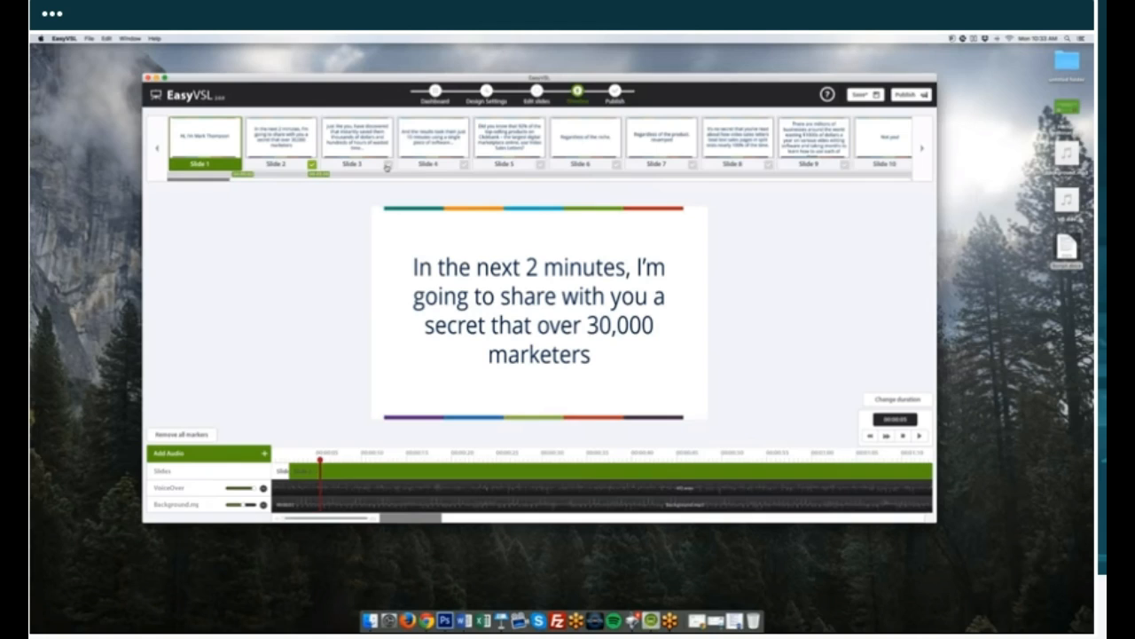
left_click(464, 166)
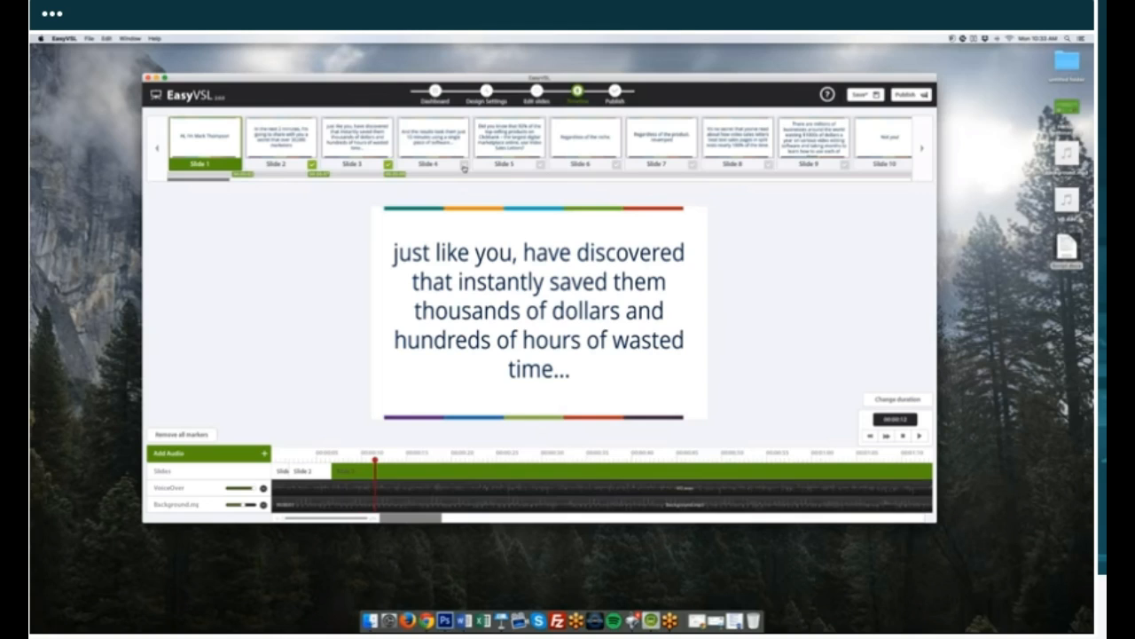
left_click(464, 167)
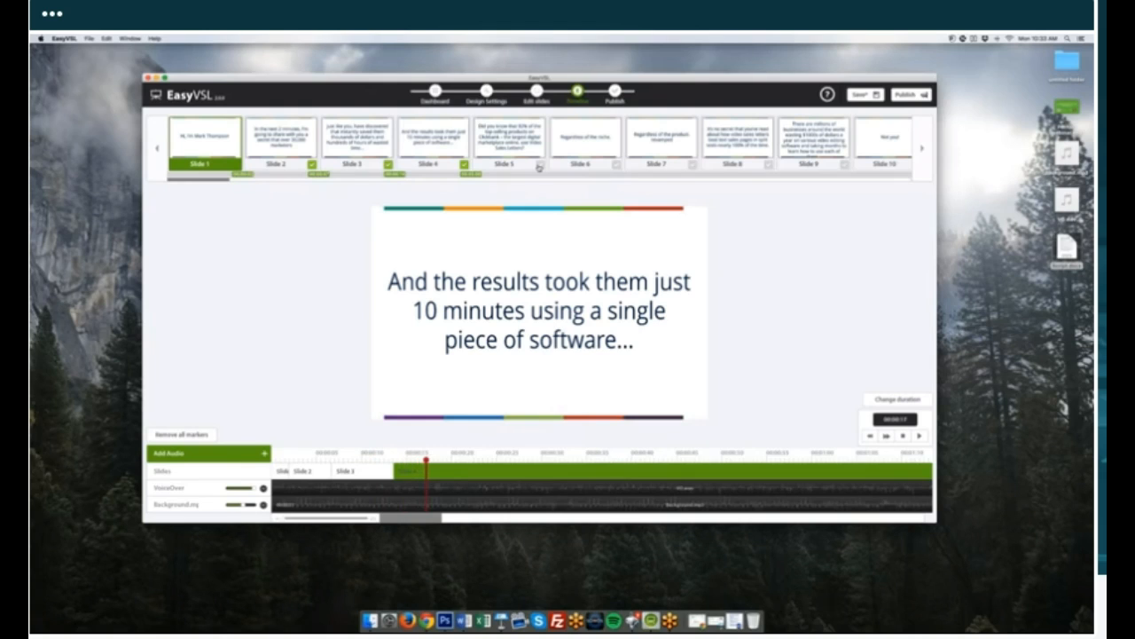
left_click(540, 165)
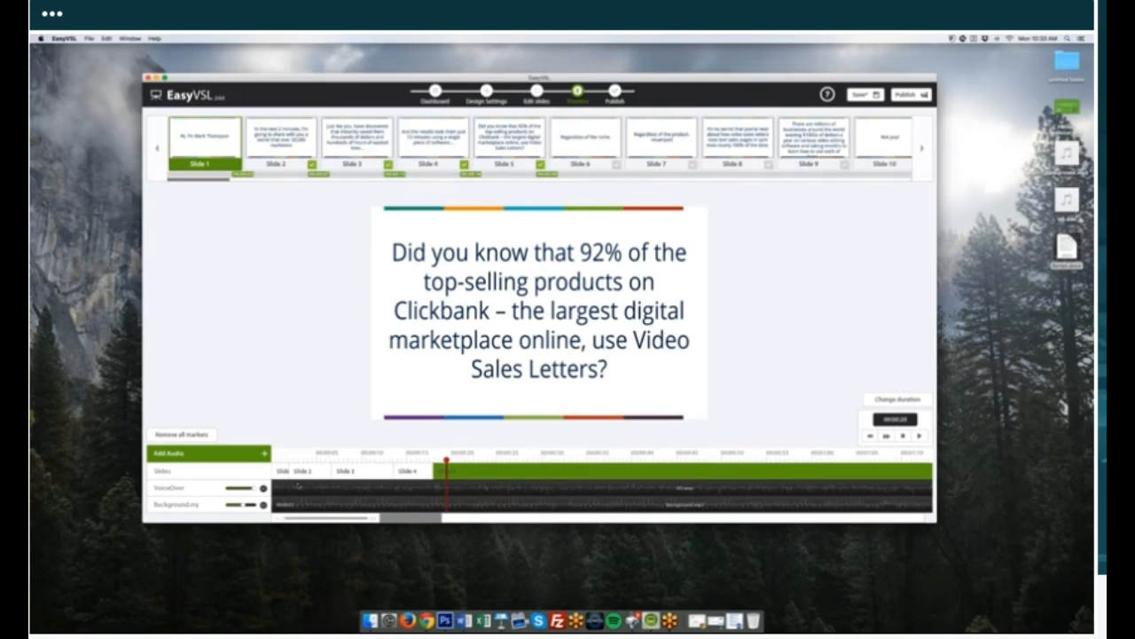
Step: Move the playhead back to the beginning and play the first slides to check their timing against the voice-over
left_click(423, 464)
left_click(401, 465)
left_click_drag(329, 463, 277, 462)
left_click_drag(376, 518, 365, 519)
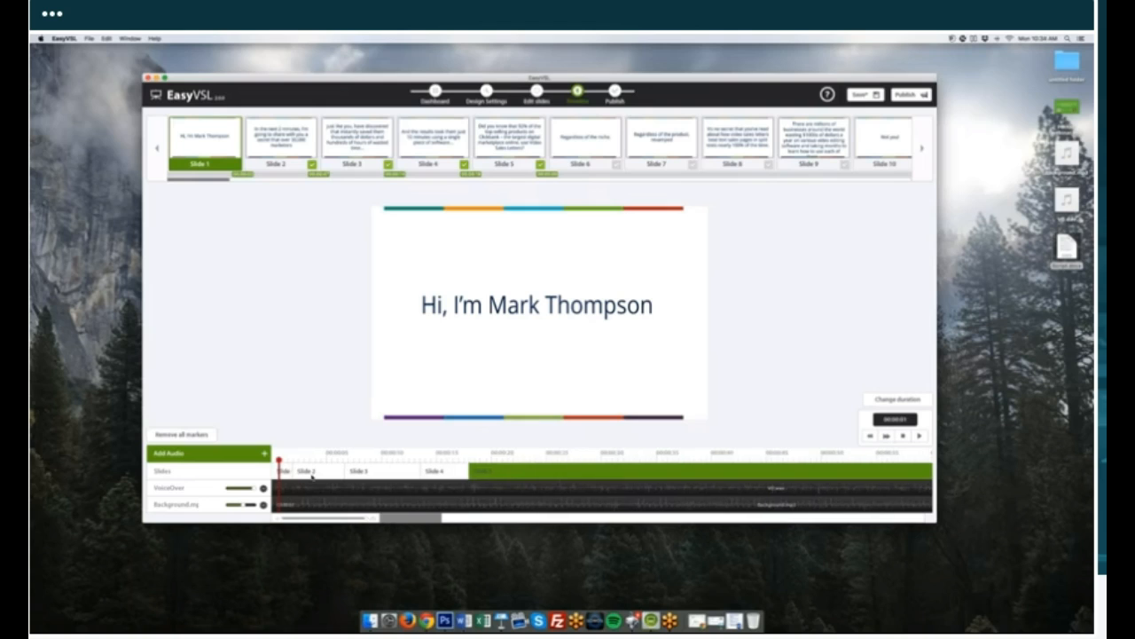
left_click(312, 476)
left_click(920, 436)
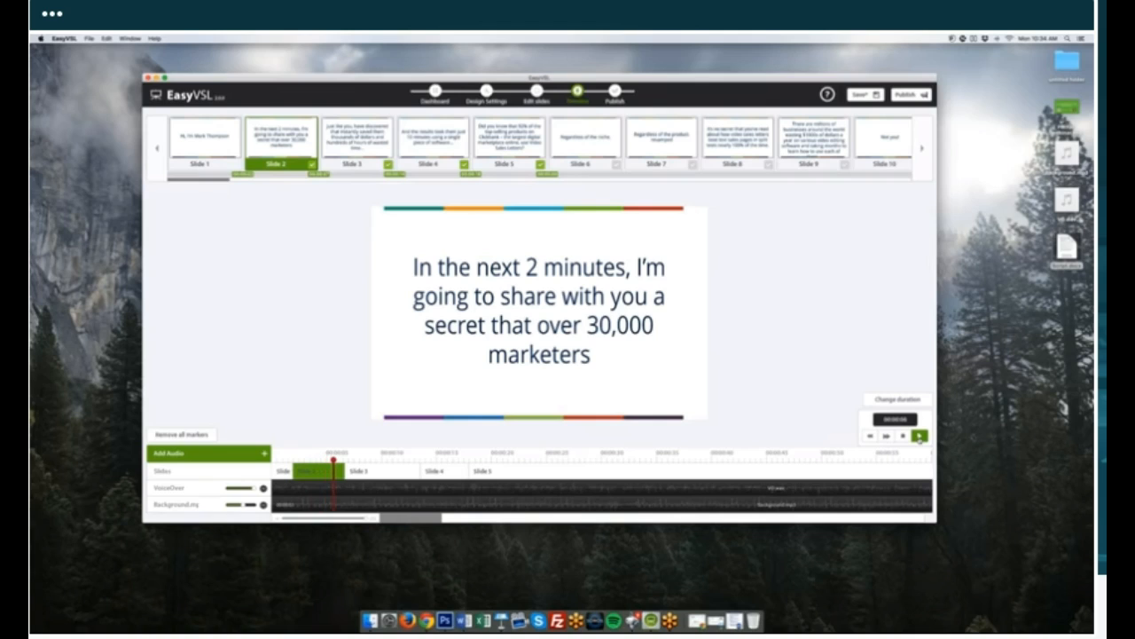
left_click(902, 440)
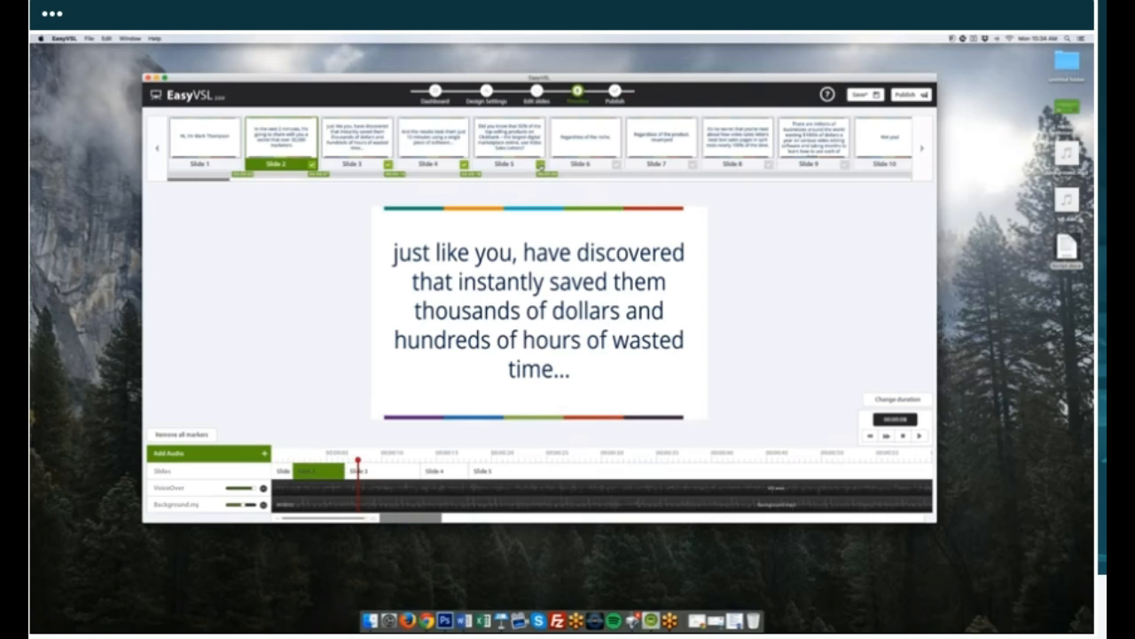
Step: Remove slide 5's timing marker and select slide 4 on the timeline
left_click(540, 164)
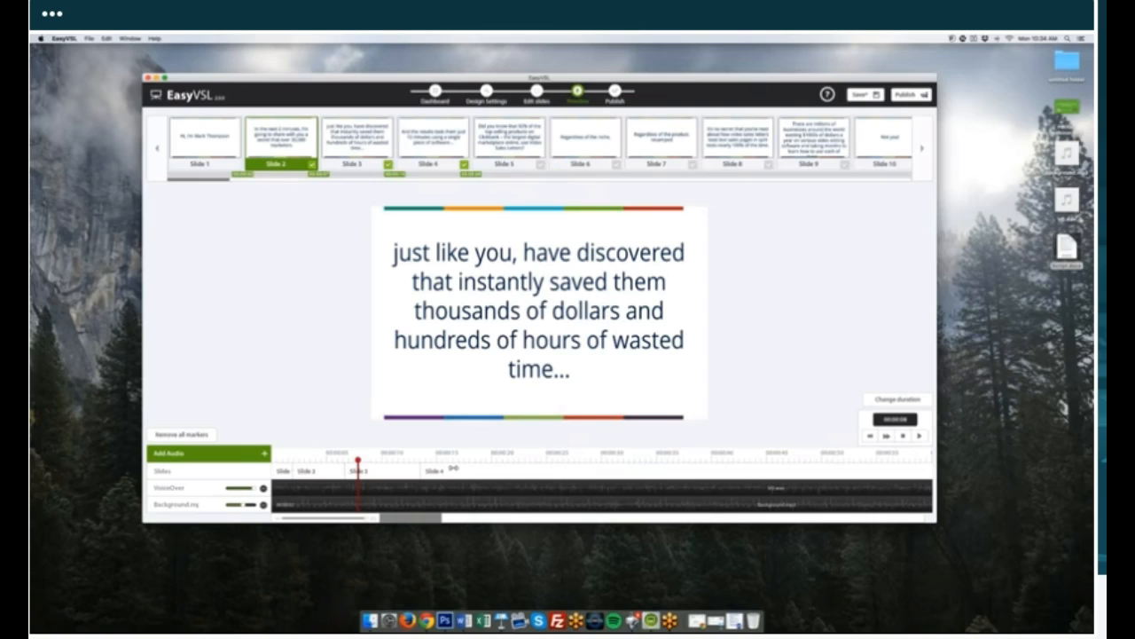
left_click(422, 469)
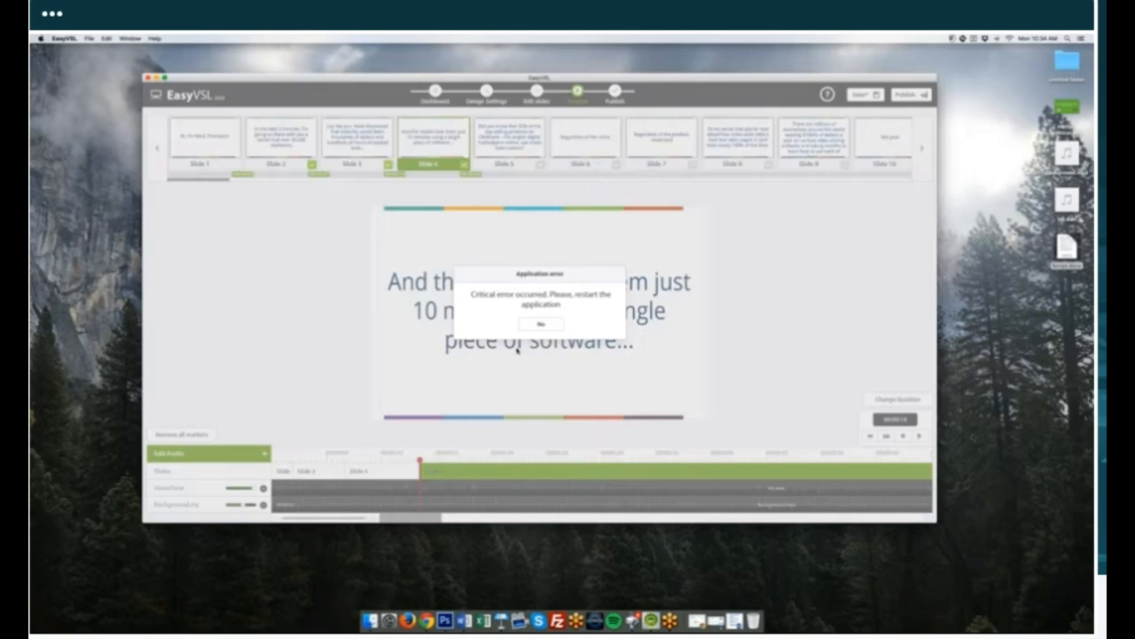
Step: Dismiss the application error and relaunch EasyVSL through a system search for "easyvsl"
left_click(517, 351)
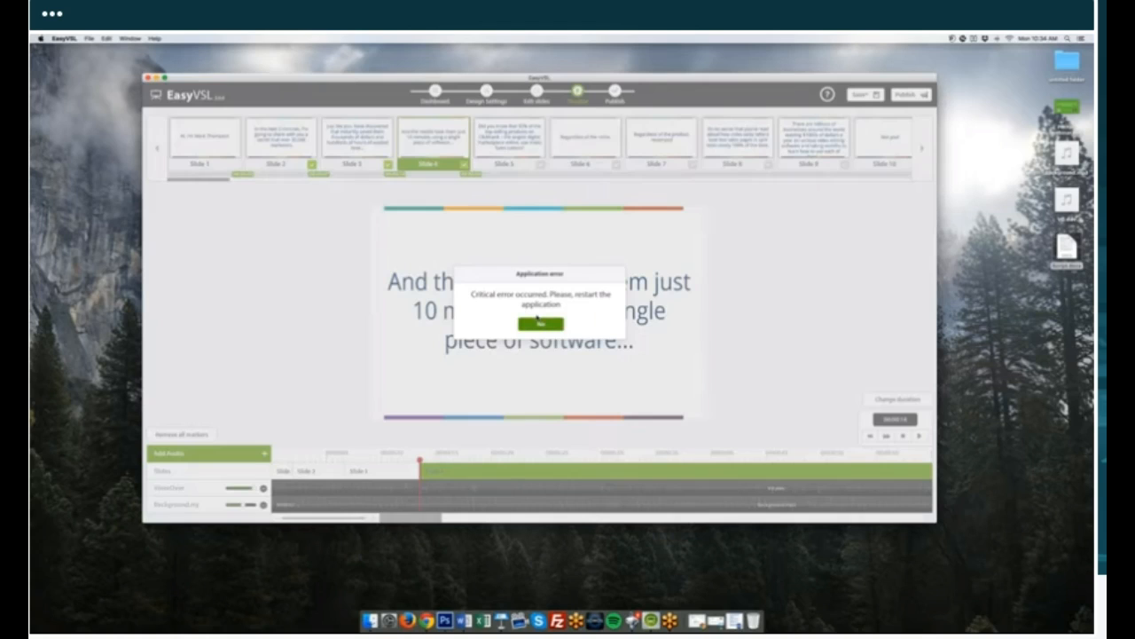
left_click(539, 322)
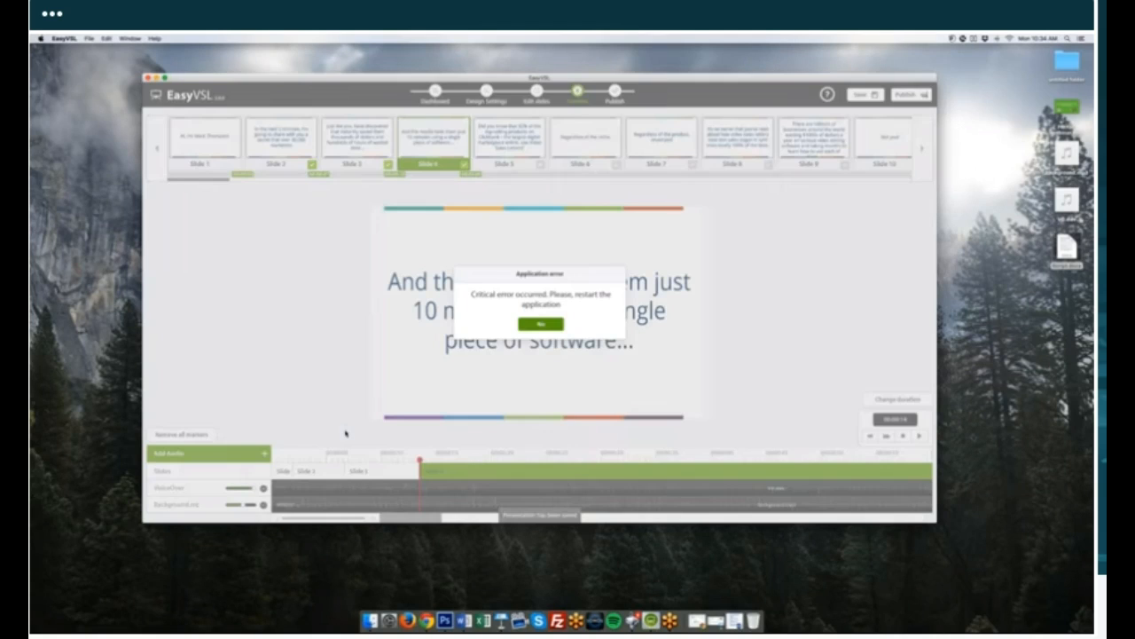
left_click(345, 433)
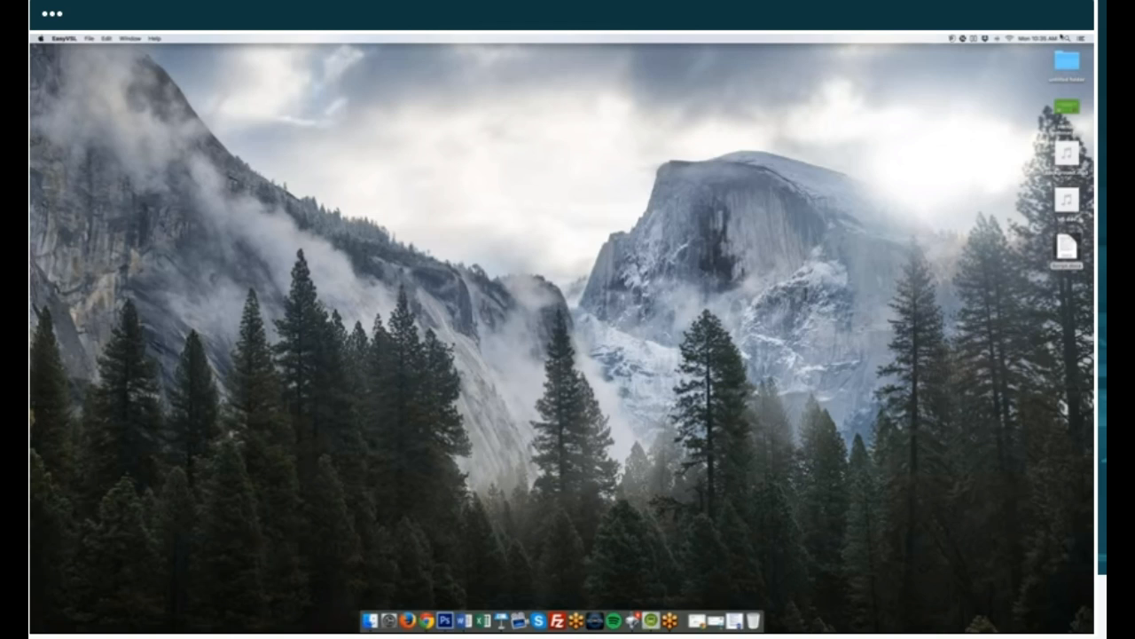
left_click(1067, 38)
type("e")
type("asyvsl")
key("Return")
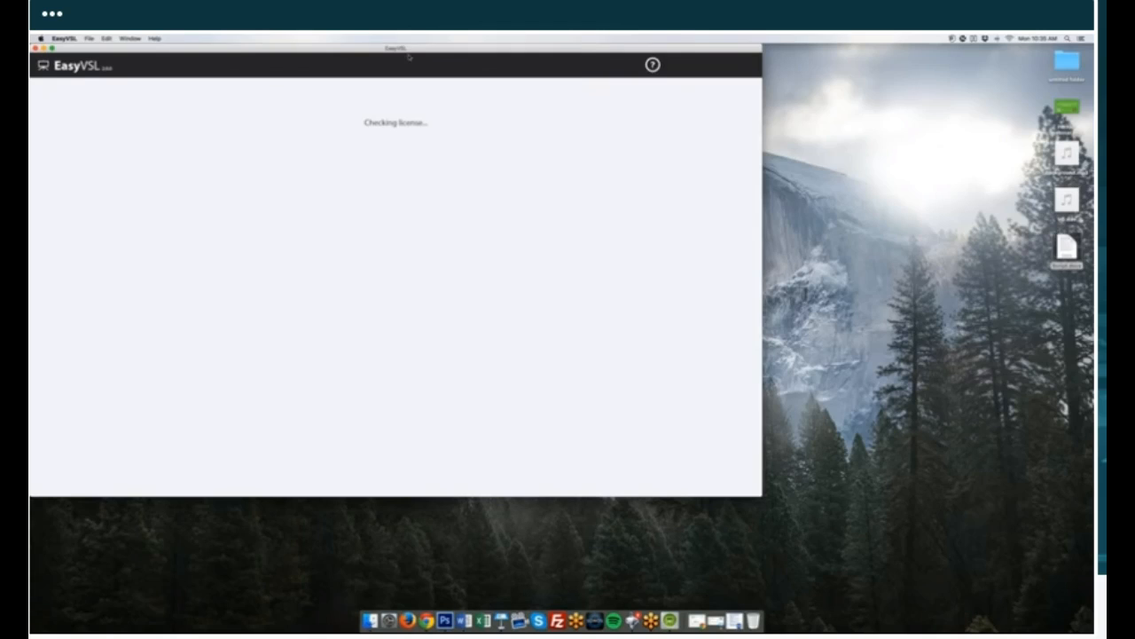
Step: Open the Demo presentation, go to its timeline, and play it from the start
left_click_drag(430, 55, 486, 62)
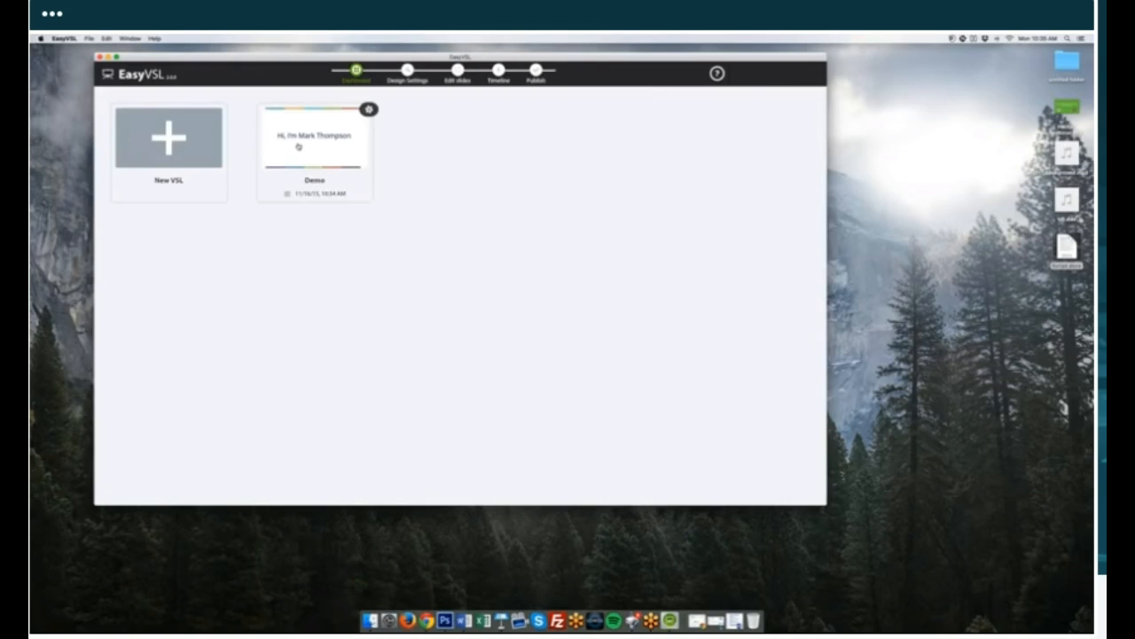
left_click(298, 146)
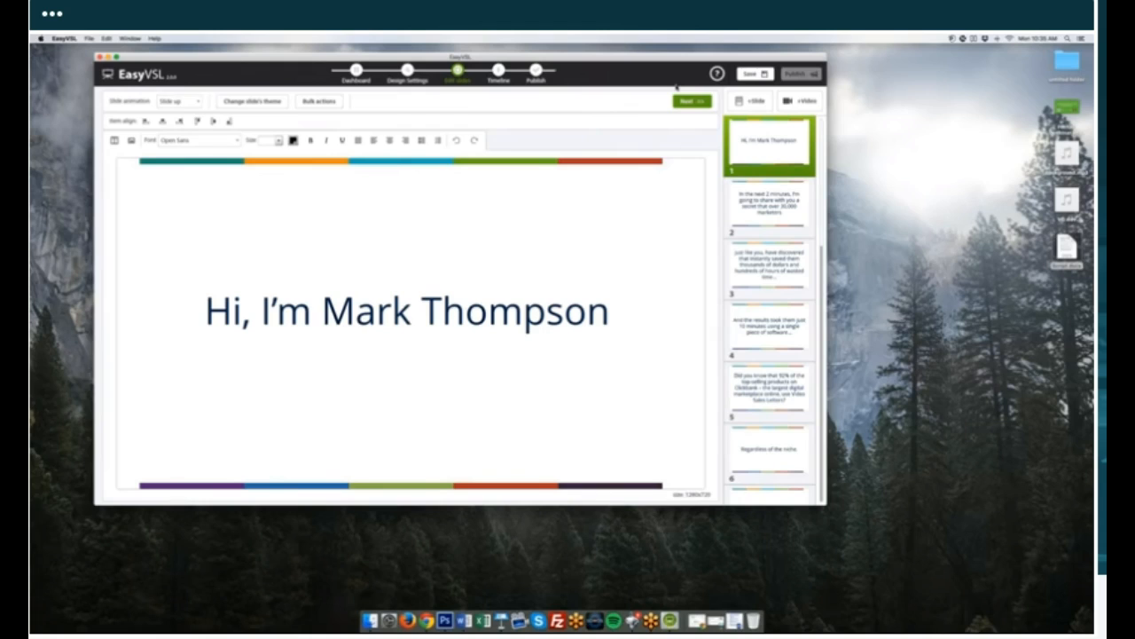
left_click(693, 100)
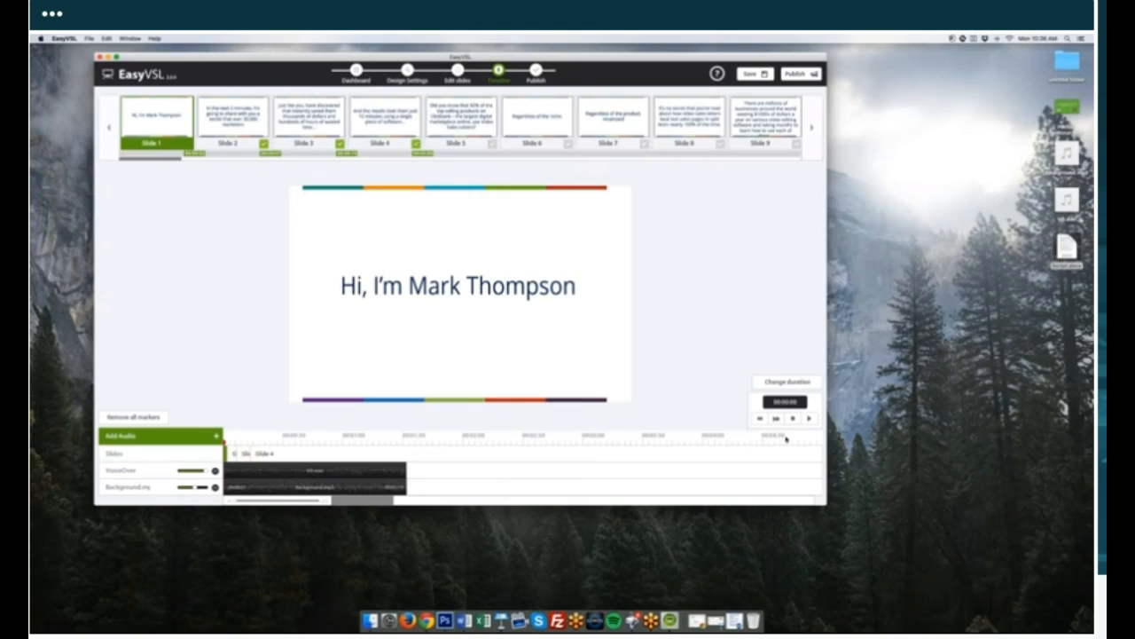
left_click(809, 418)
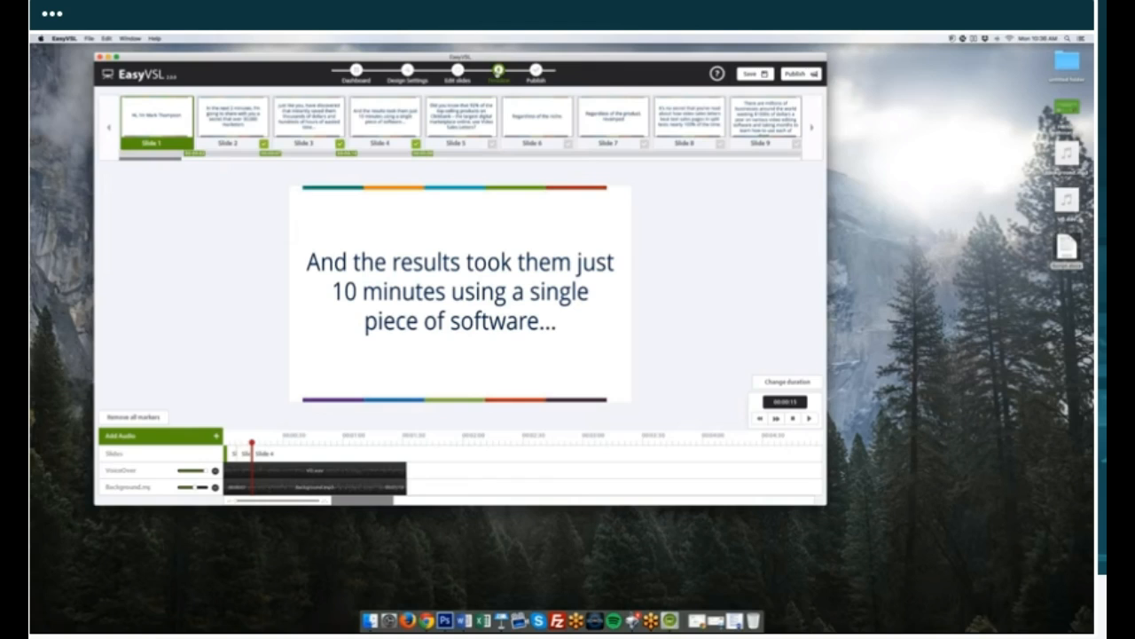
Step: Return to slide editing, view the image file chooser for slide 1, and close it without inserting a file
left_click(458, 71)
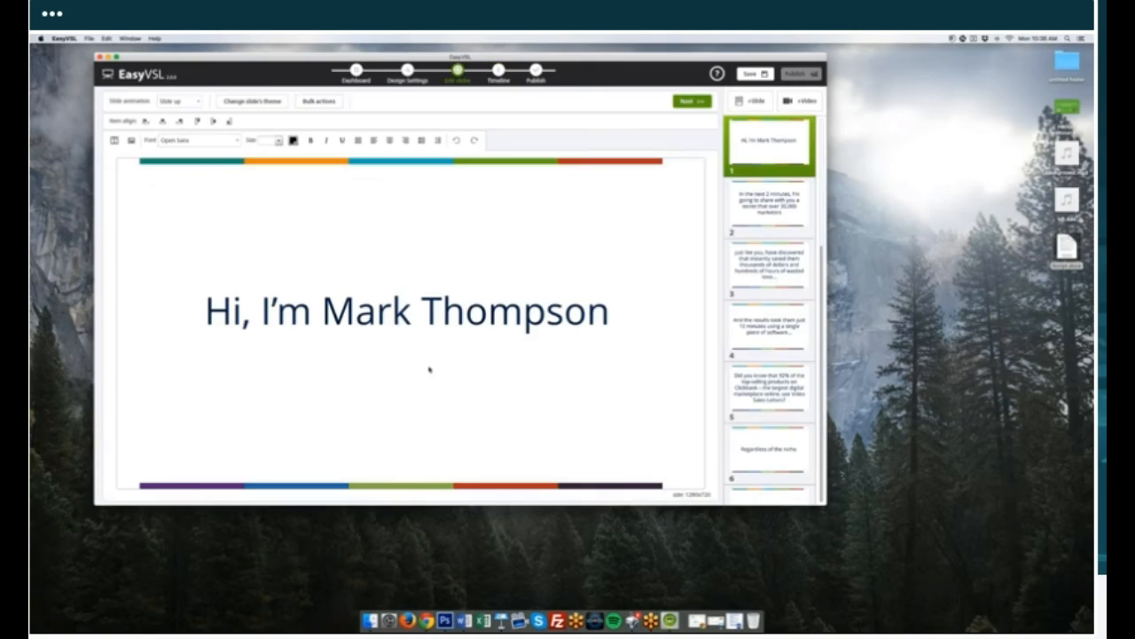
left_click(131, 140)
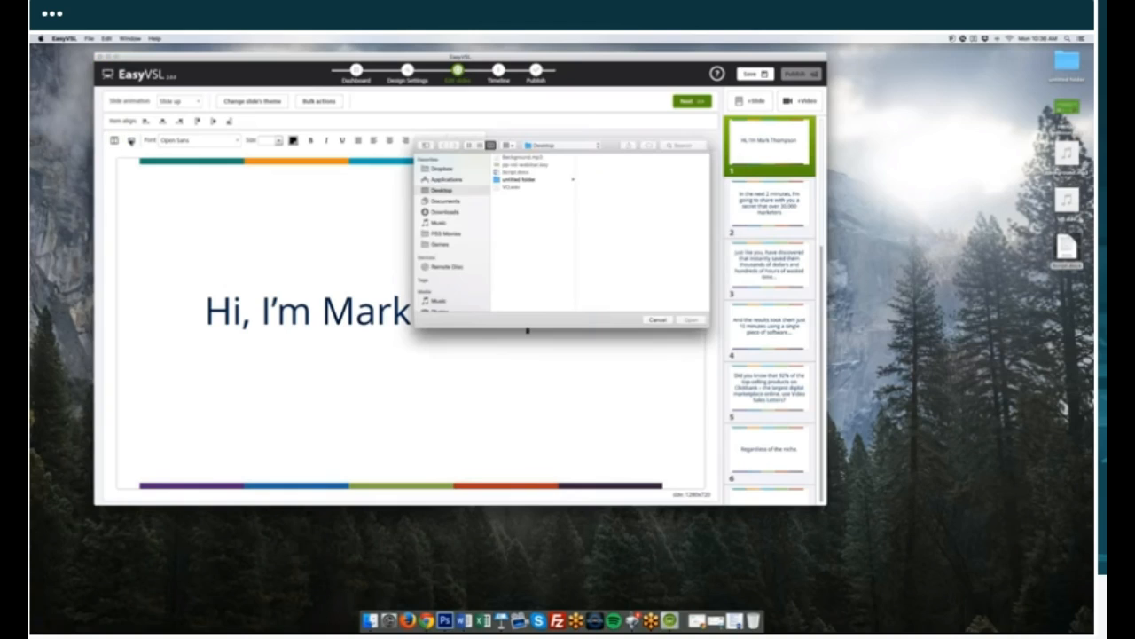
key("Escape")
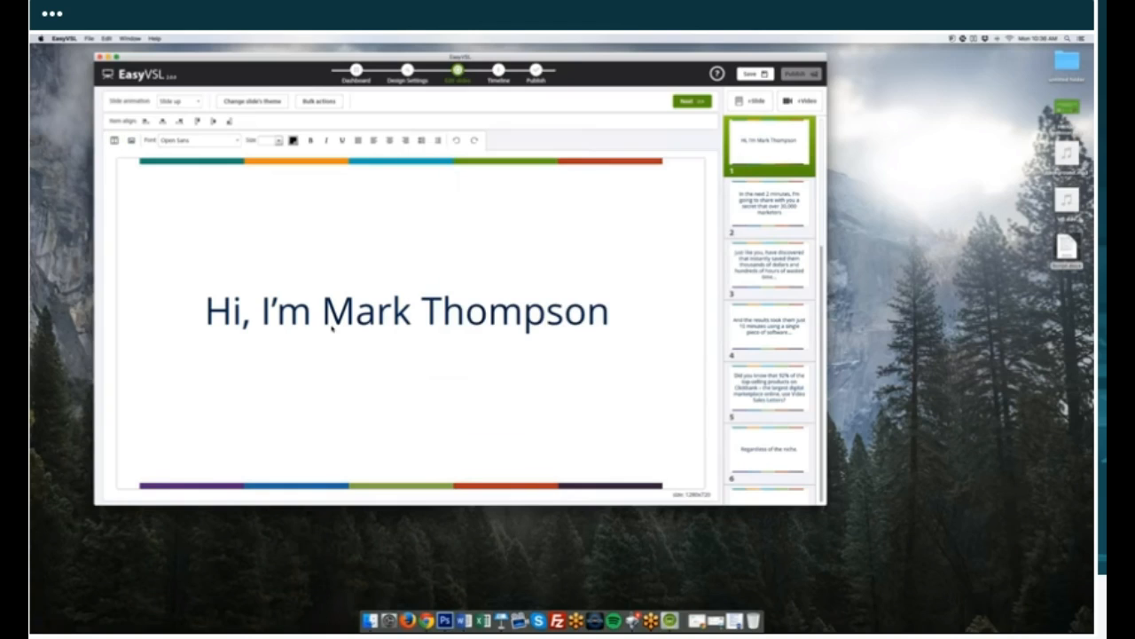
left_click(438, 320)
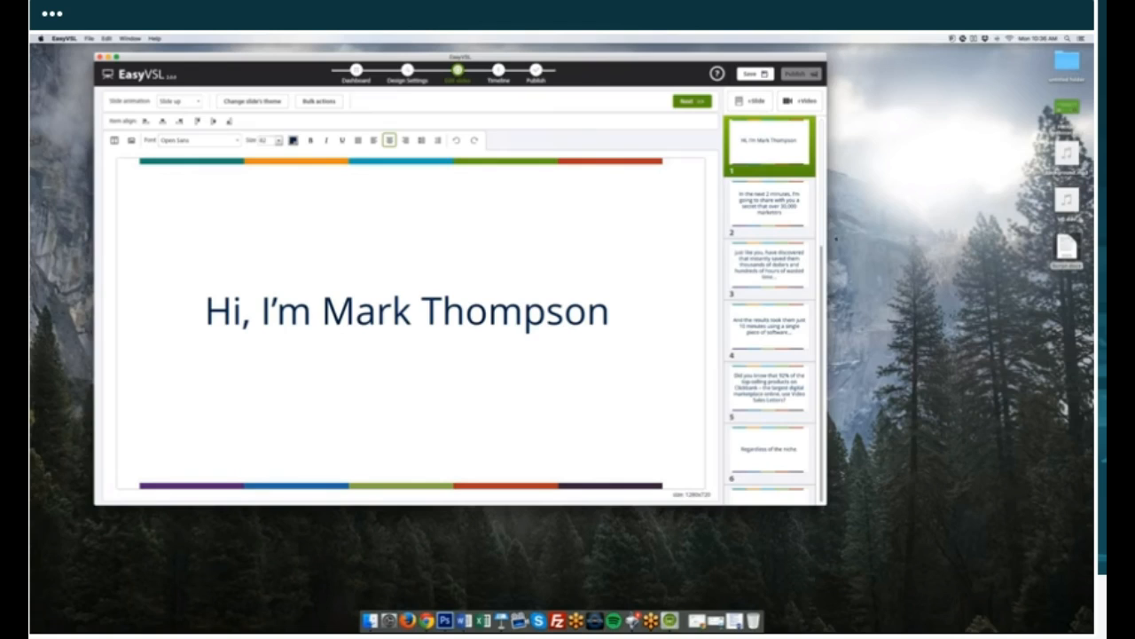